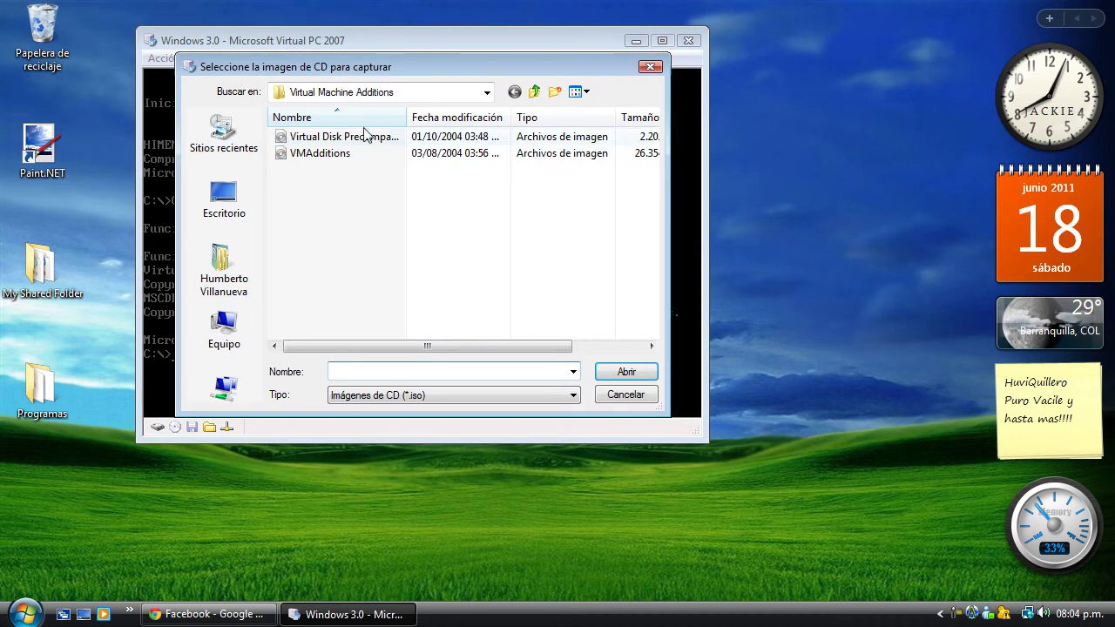
Step: Capture the CD image in the Windows 3.0 folder under Sistemas operativos and Windows for the virtual machine
click(536, 93)
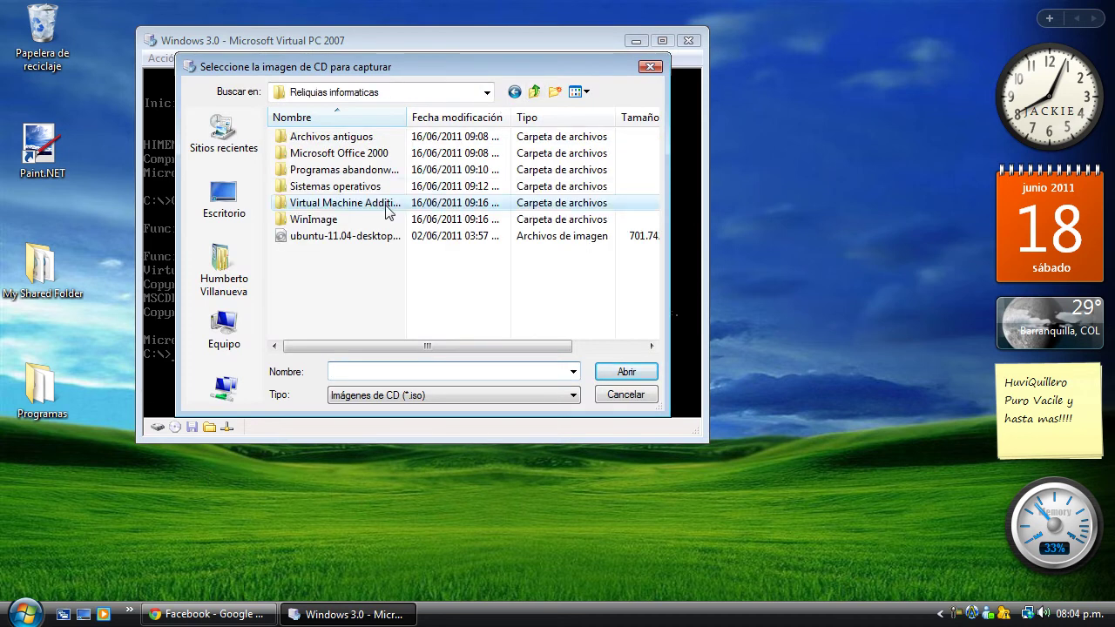
double_click(335, 186)
double_click(331, 173)
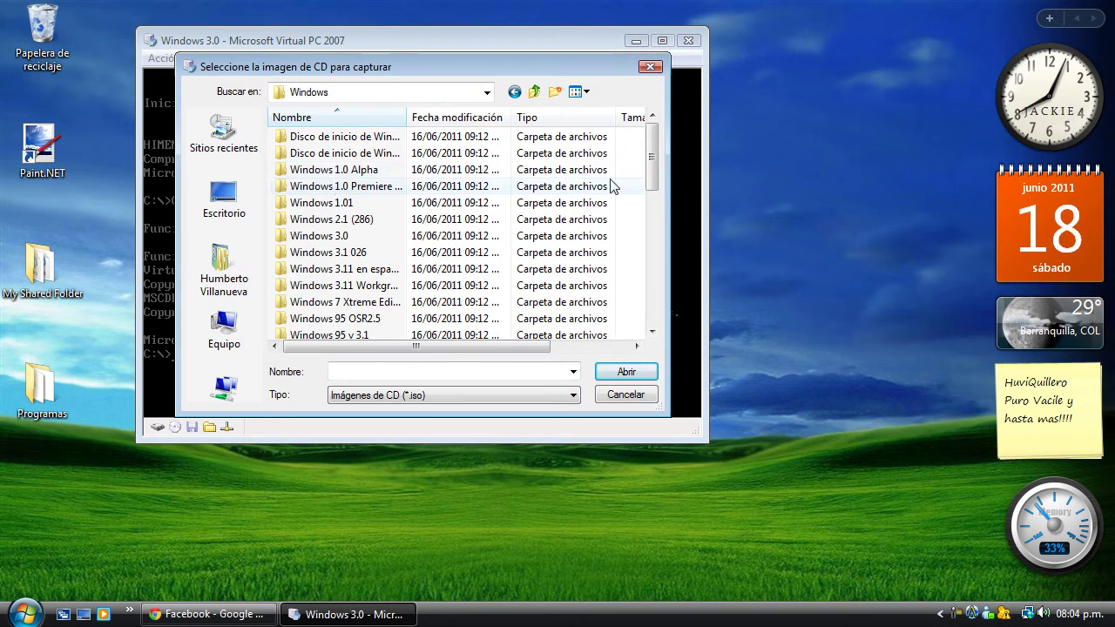
double_click(340, 233)
double_click(316, 140)
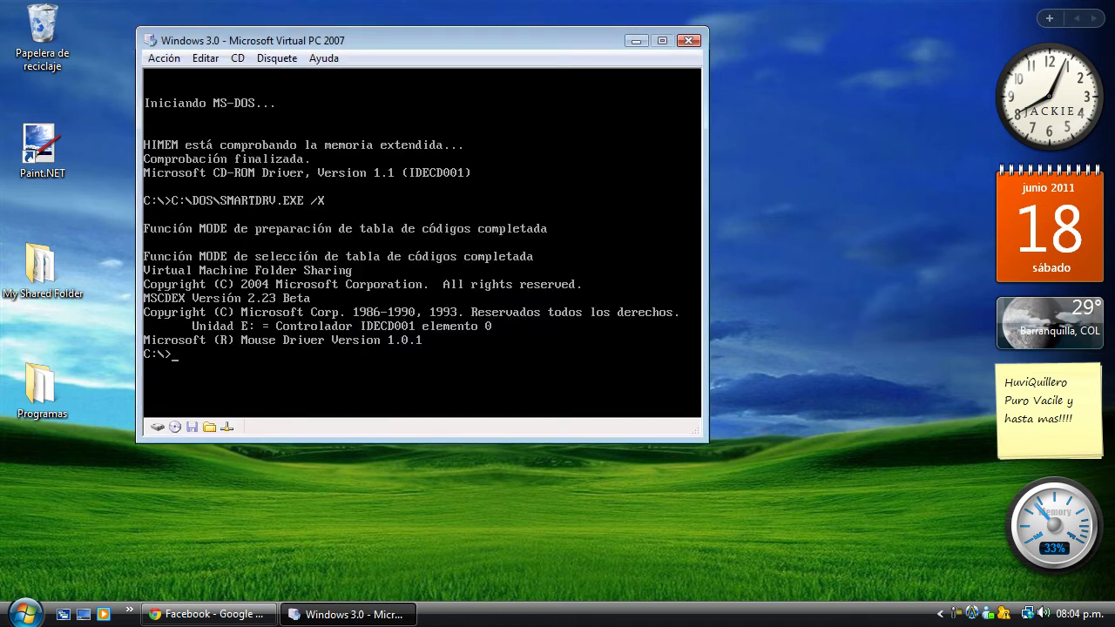
Step: Try drive D: and switch the DOS prompt to drive E: with a cleared screen
text(:)
key(Return)
text(e)
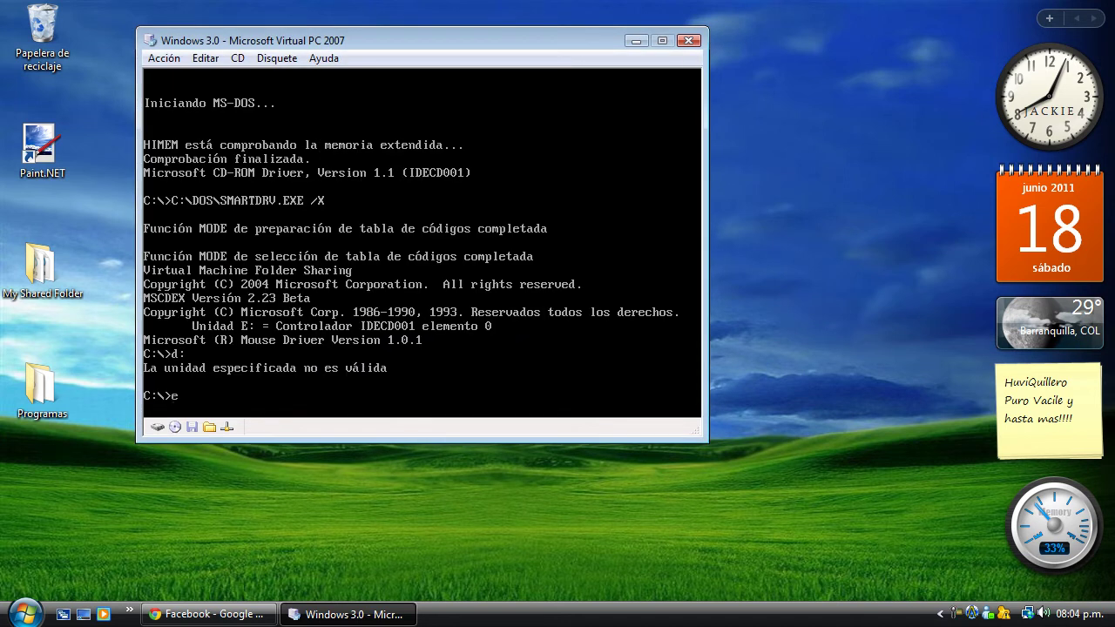
text(:)
key(Return)
text(cls)
key(Return)
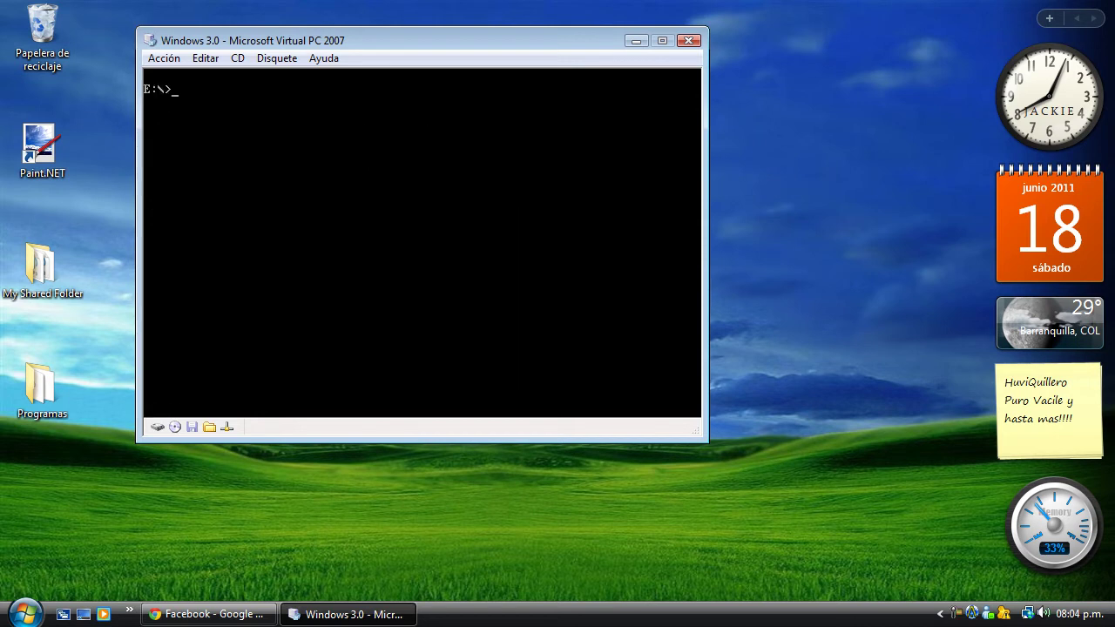
Step: List the contents of drive E: and change to the WIN30 directory
text(dir)
key(Return)
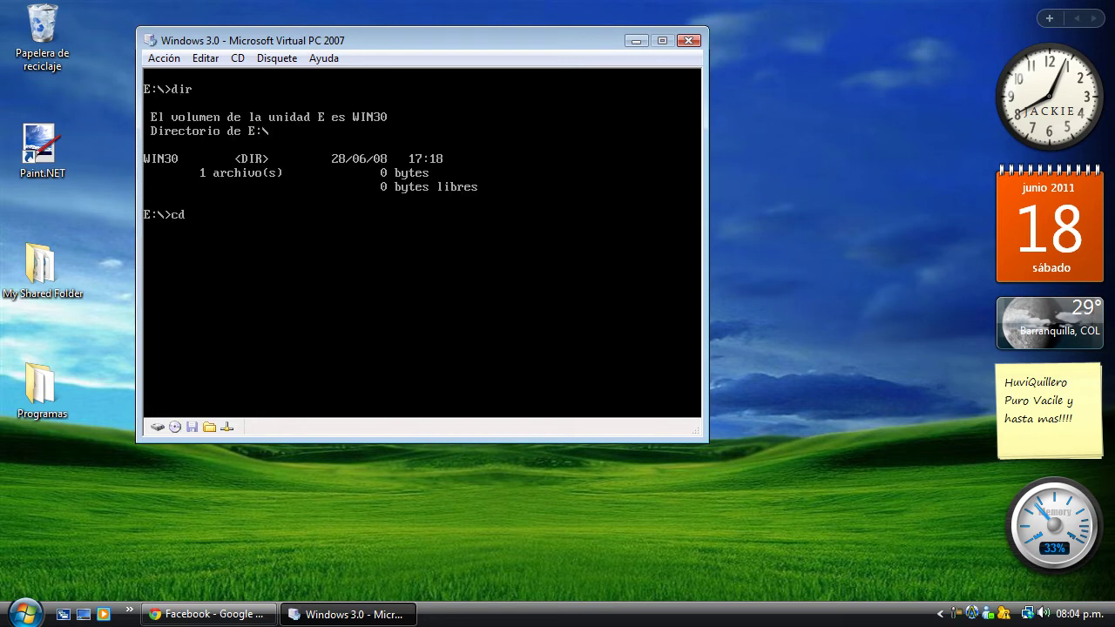
text(cd WIN30)
key(Return)
Step: Run INSTALAR to install Windows 3.0, and continue past the completion screen into Program Manager
text(INSTALAR)
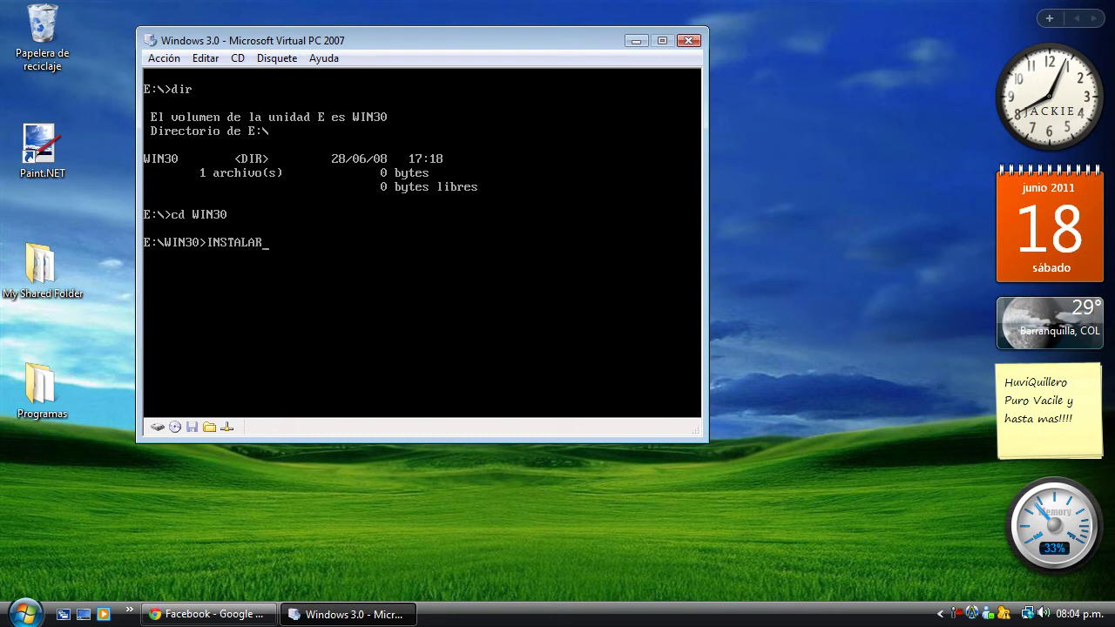
key(Return)
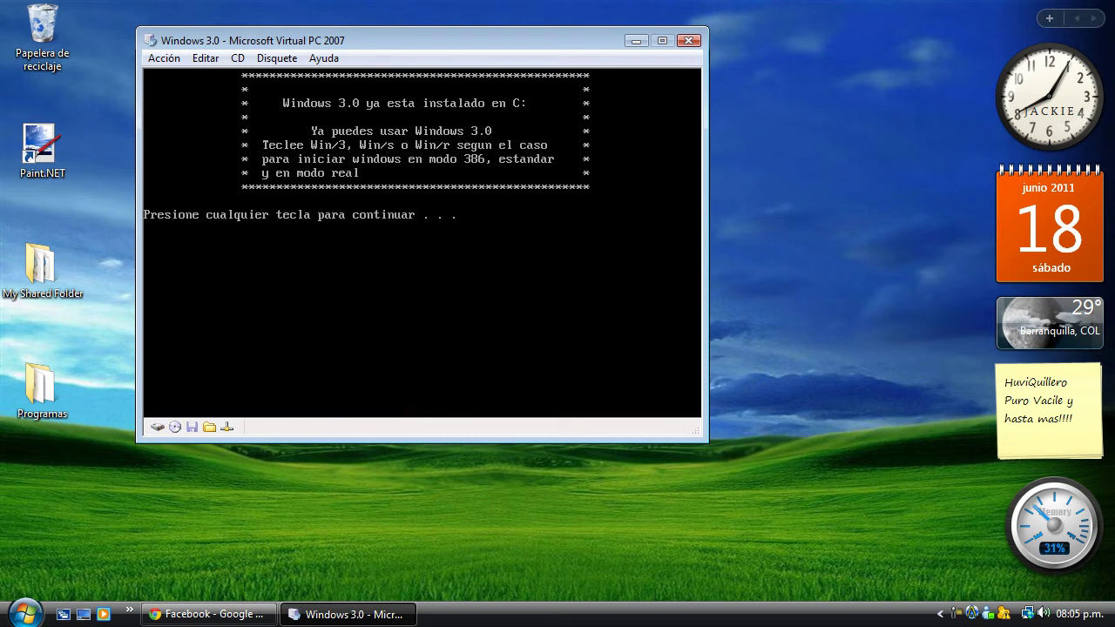
key(Return)
key(Return)
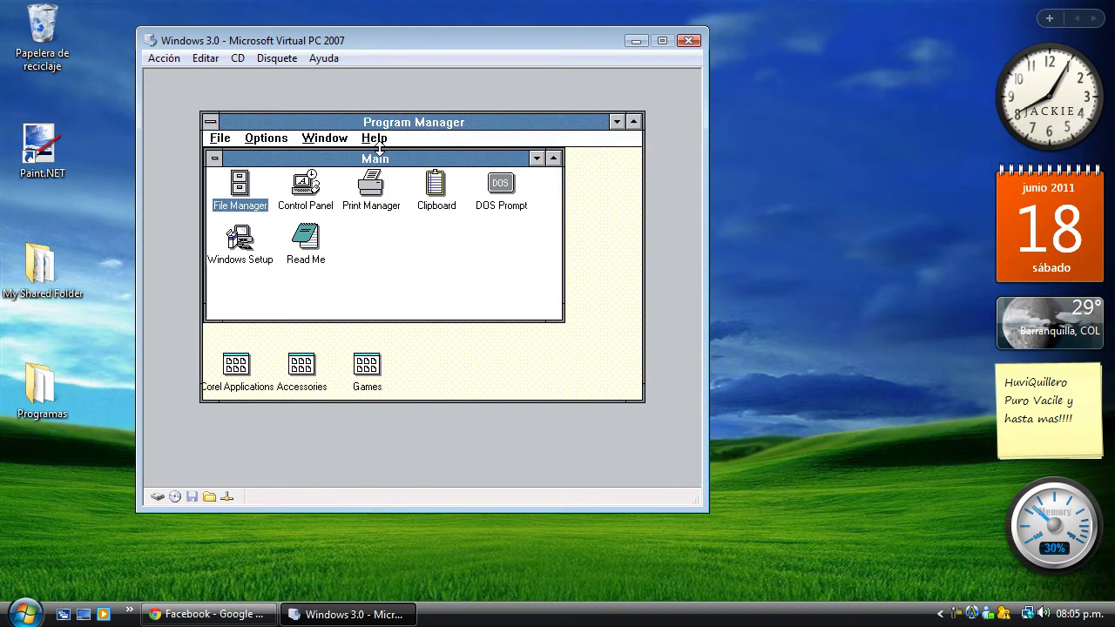
Step: View the About information of Program Manager and dismiss it
click(380, 140)
click(399, 272)
click(364, 321)
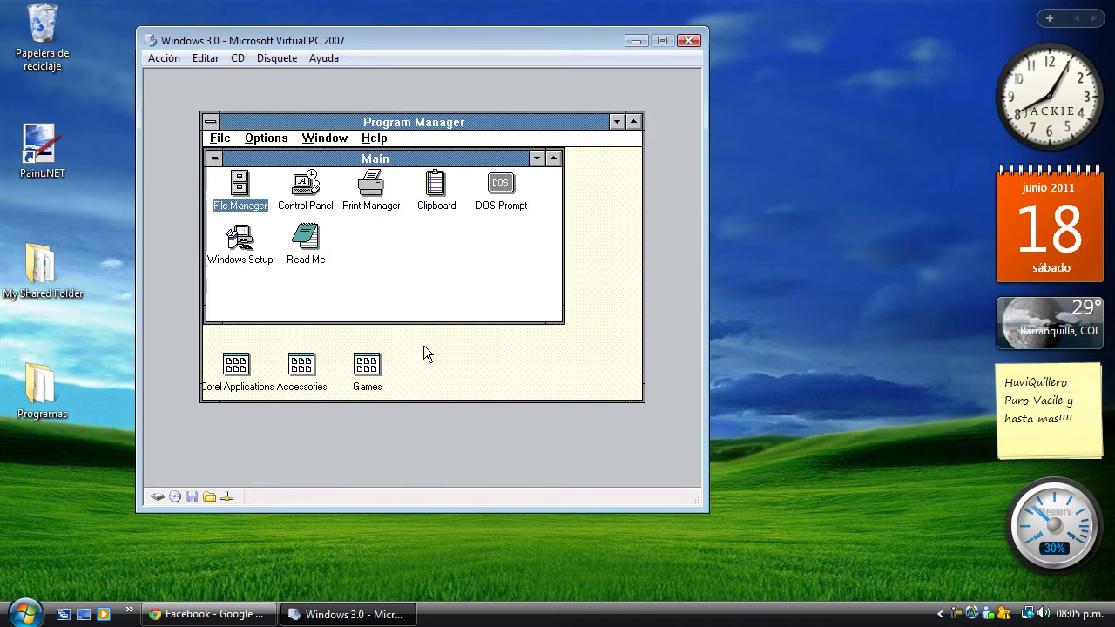
Step: Open Write from the Accessories group and enter the heading "WINDOWS 3.0 EMULADO EN VPC 2007"
double_click(303, 370)
double_click(269, 211)
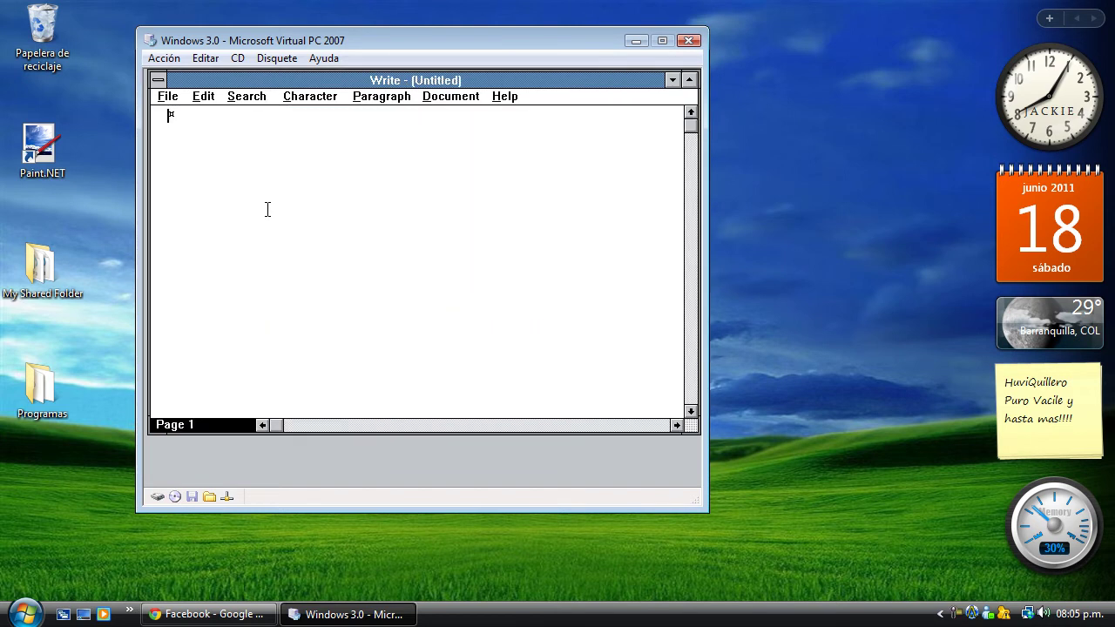
text(WINDOWS 3.0 EMULADO)
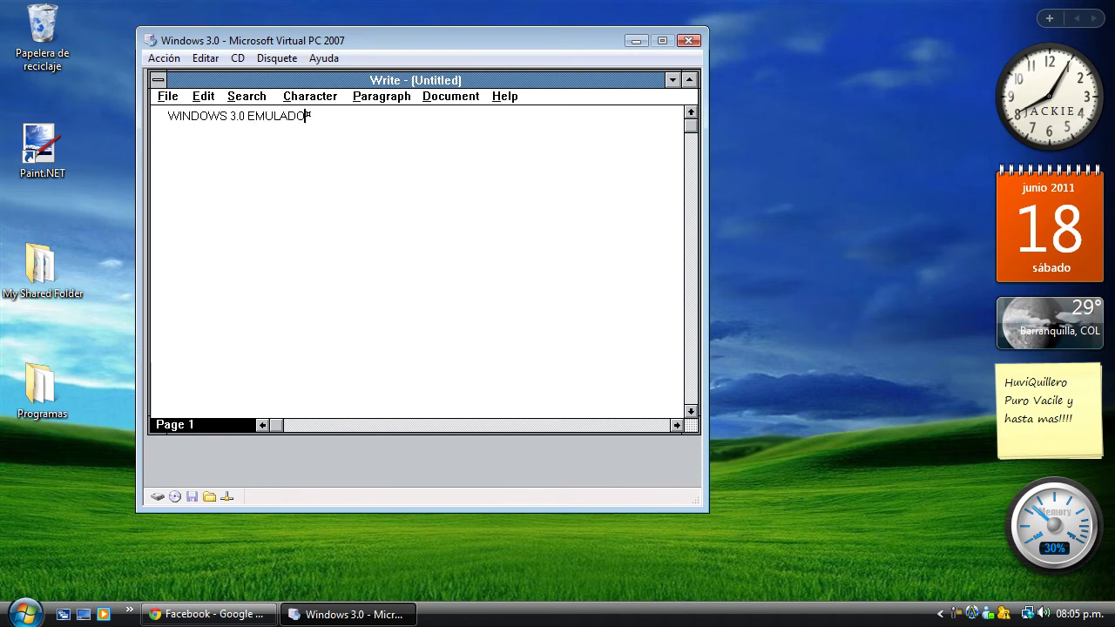
text( EN VPC)
text( 2007  )
Step: Add the line "ES LA TERCERA VERSION DE WINDOWS Y FUE UNAS DE LAS MAS FAMOSAS!!!!" and sign below with the author's nickname
text(ES LA TERCERA)
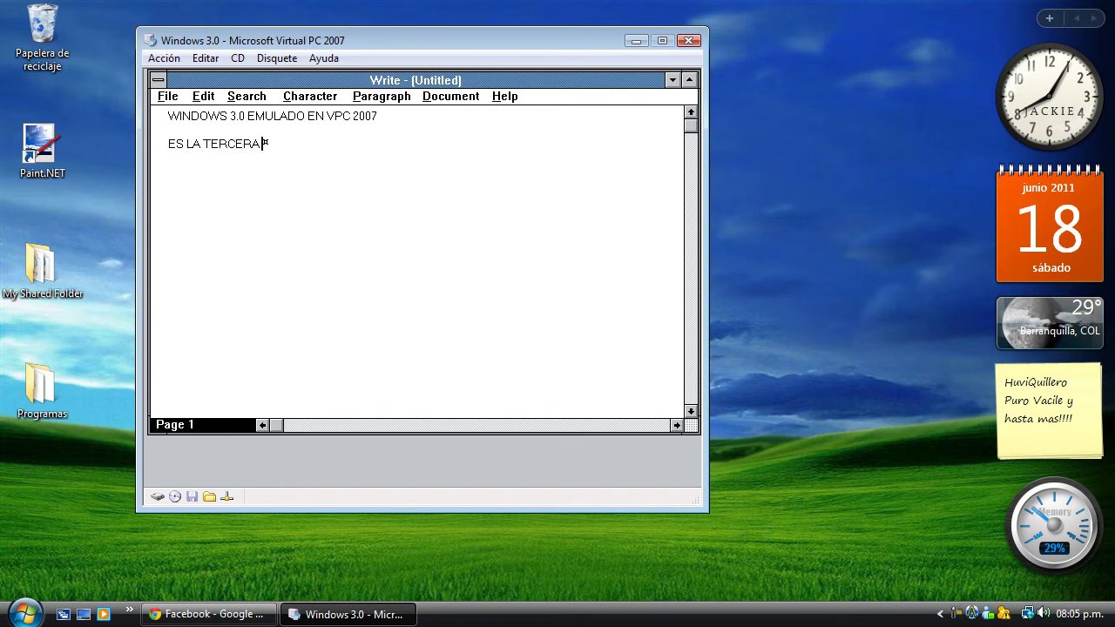
text( VERSION DE WINDOWS Y FUE UNAS DE LAS MAS FAMOSAS!!!!)
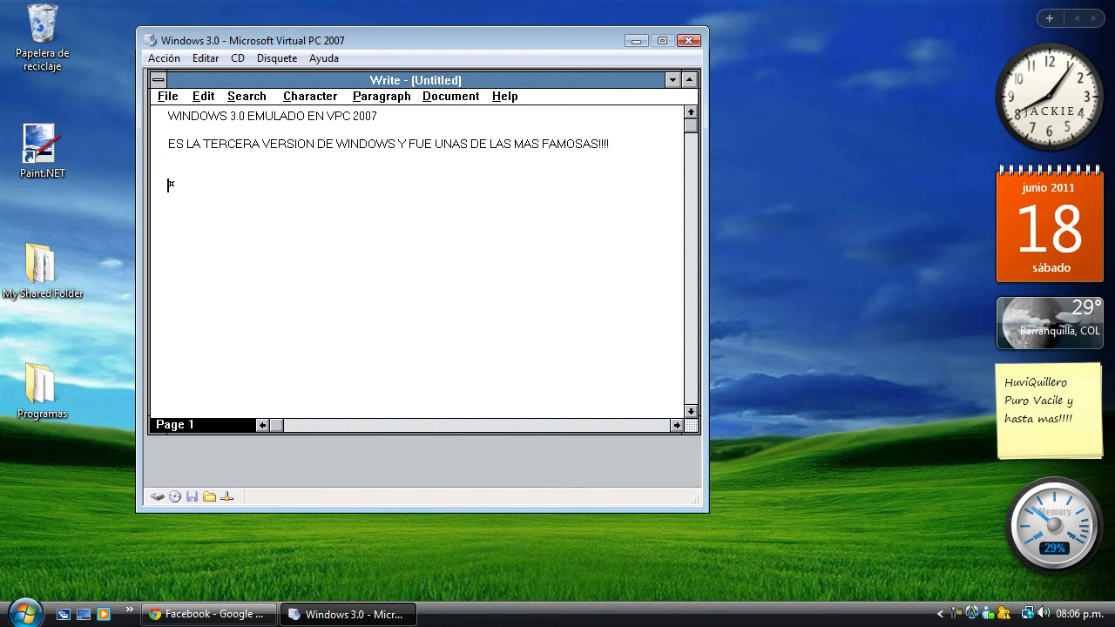
text(  HUVIQUILLERO)
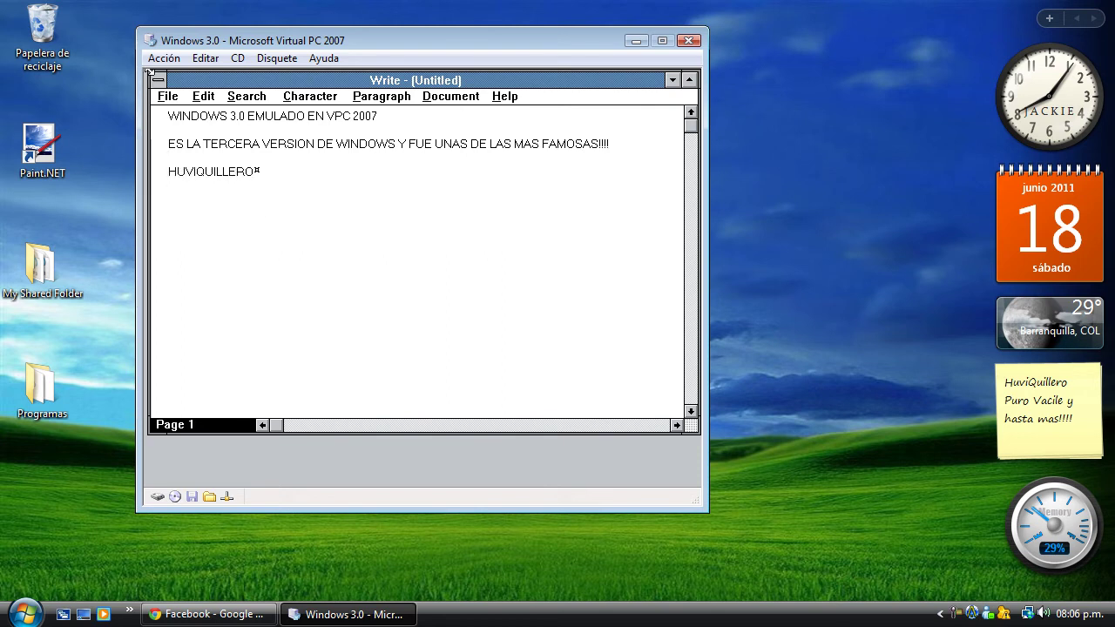
Step: Exit Write without saving the document
click(168, 97)
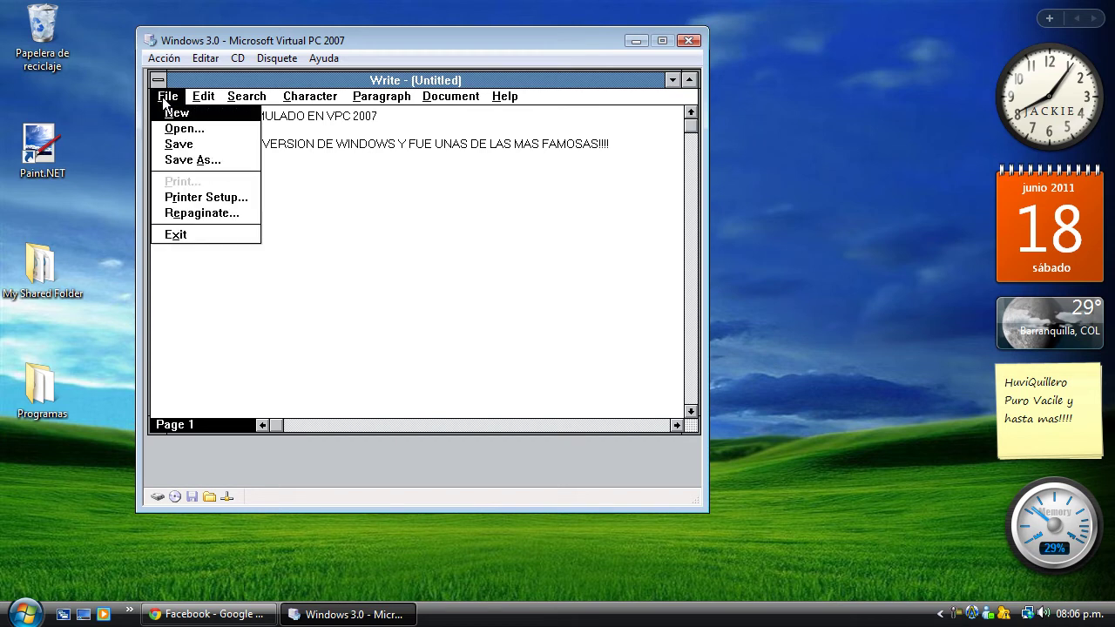
click(171, 232)
click(438, 311)
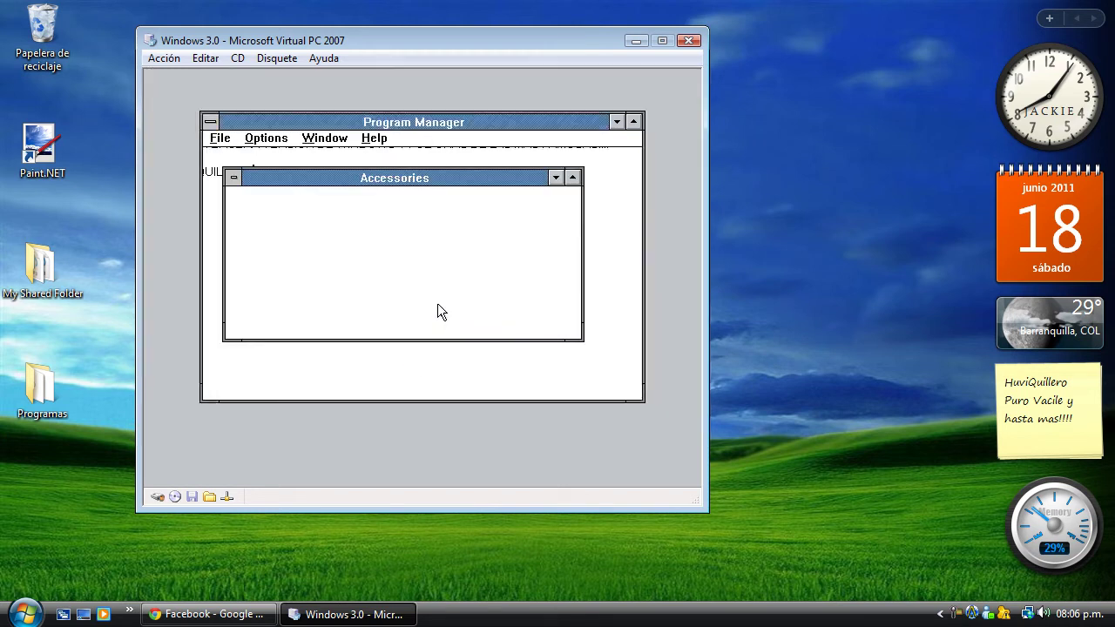
Step: Open Paintbrush and handwrite the author's short nickname across the upper part of the canvas with the brush
double_click(324, 208)
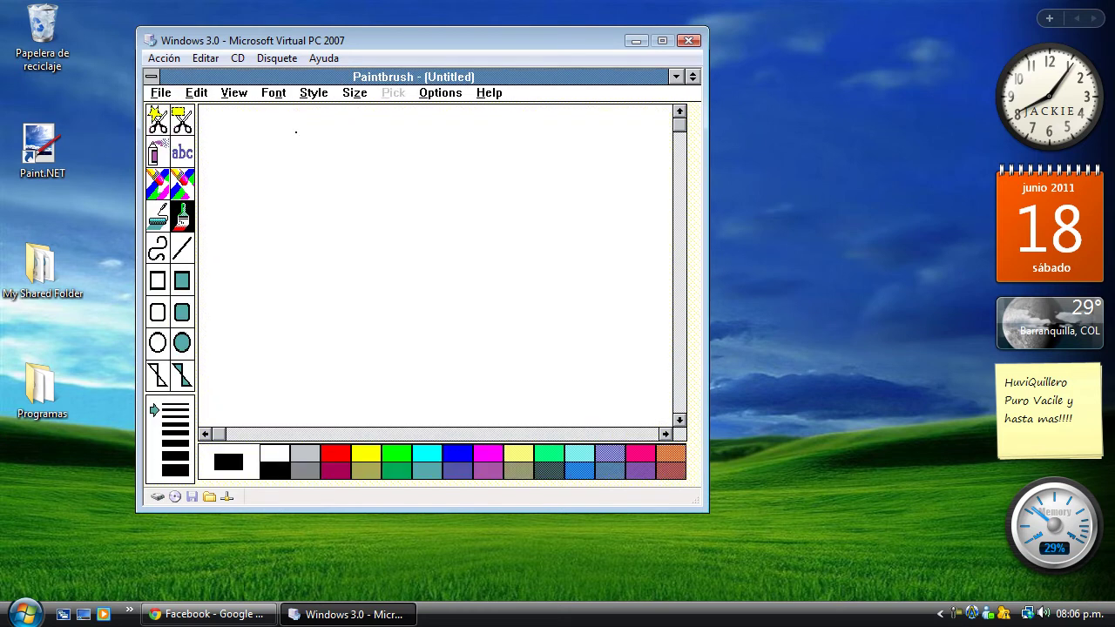
mouse_move(206, 214)
mouse_down()
mouse_move(275, 114)
mouse_move(296, 223)
mouse_move(345, 269)
mouse_move(386, 276)
mouse_move(476, 193)
mouse_move(478, 252)
mouse_move(493, 255)
mouse_move(572, 202)
mouse_up()
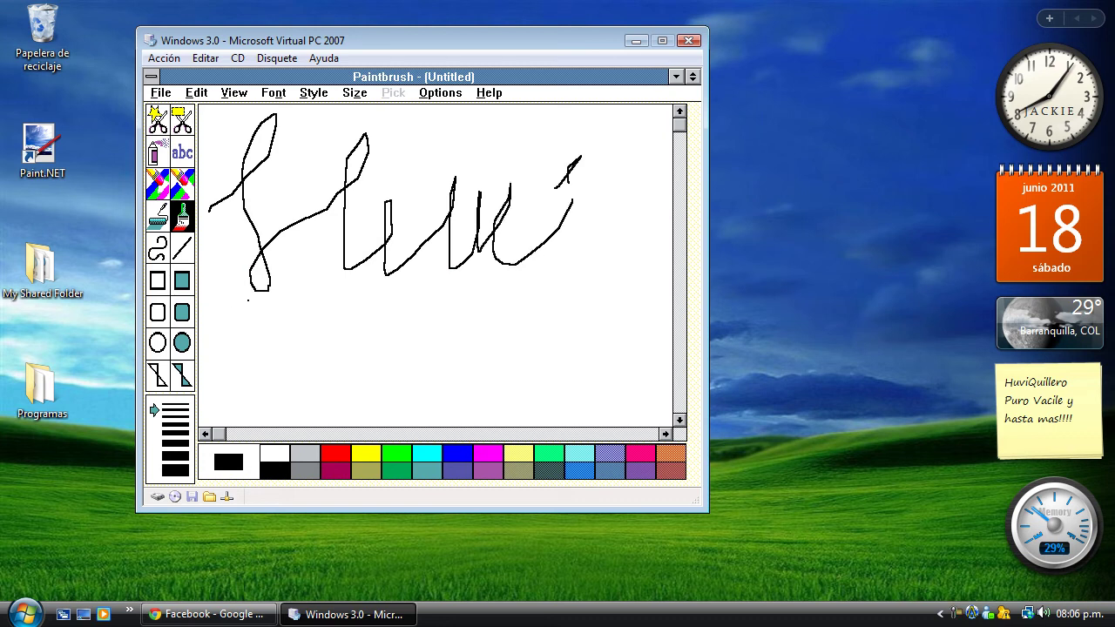
Step: Draw an unfilled circle below the start of the handwriting and an unfilled rectangle to its right
click(158, 343)
drag(236, 294, 344, 410)
click(158, 280)
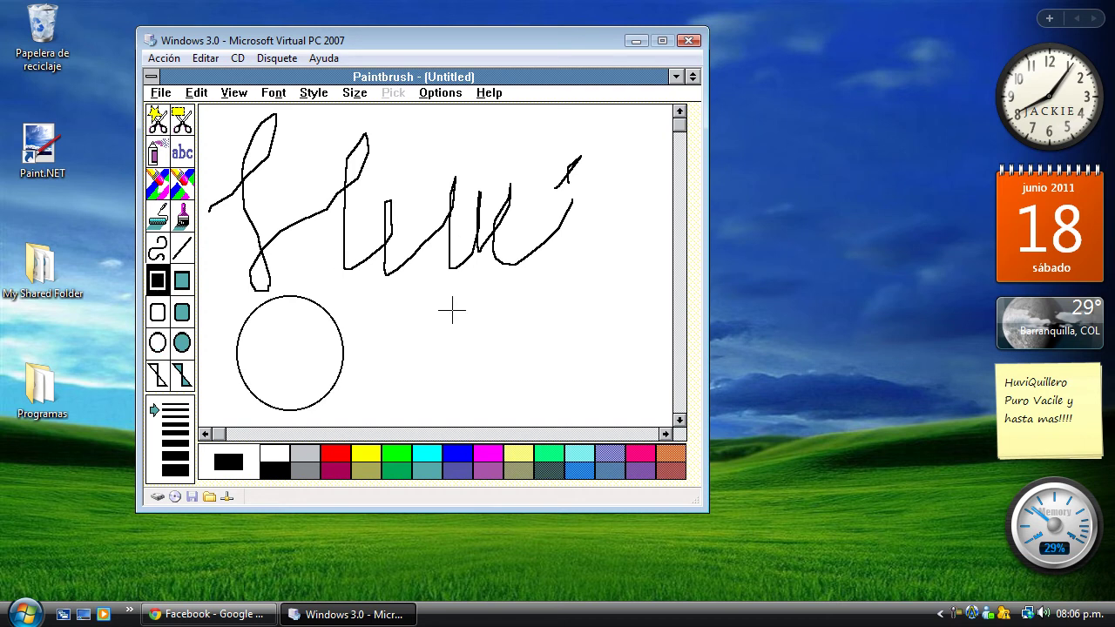
drag(405, 308, 530, 403)
Step: Draw an unfilled triangle with the polygon tool to the right of the rectangle
click(158, 375)
drag(597, 297, 535, 378)
click(645, 368)
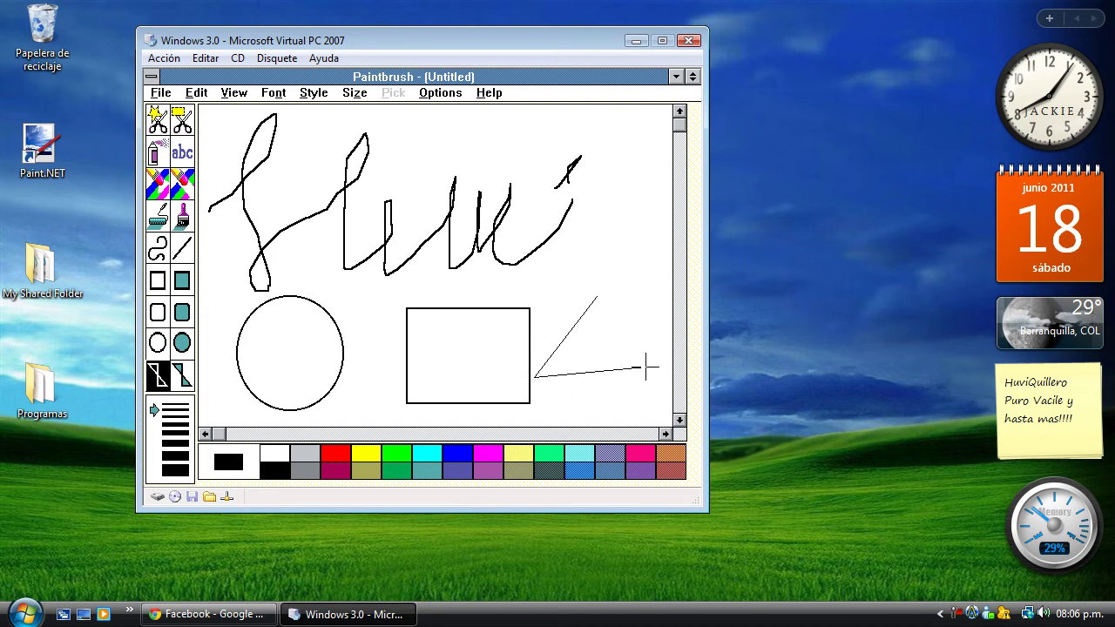
click(596, 298)
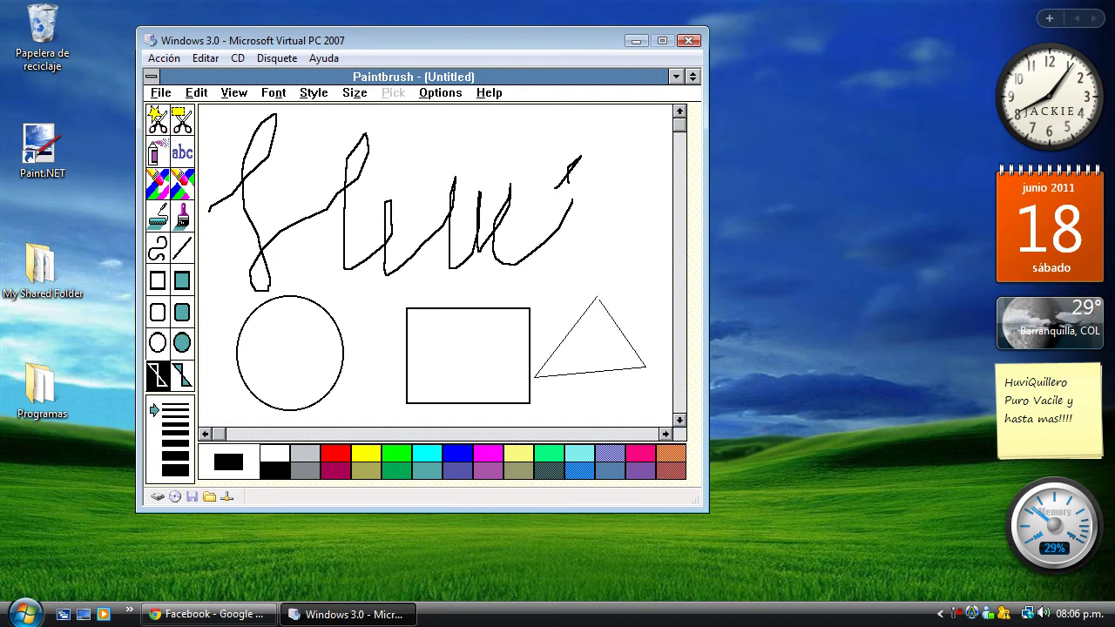
Step: View the About information of Paintbrush and dismiss it
click(158, 93)
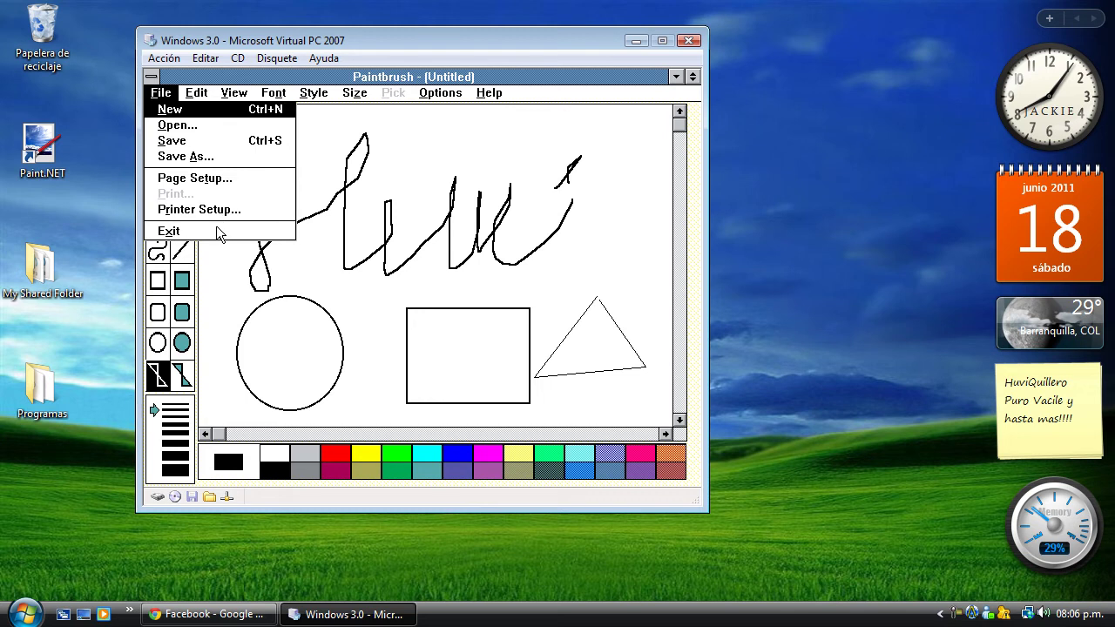
click(497, 96)
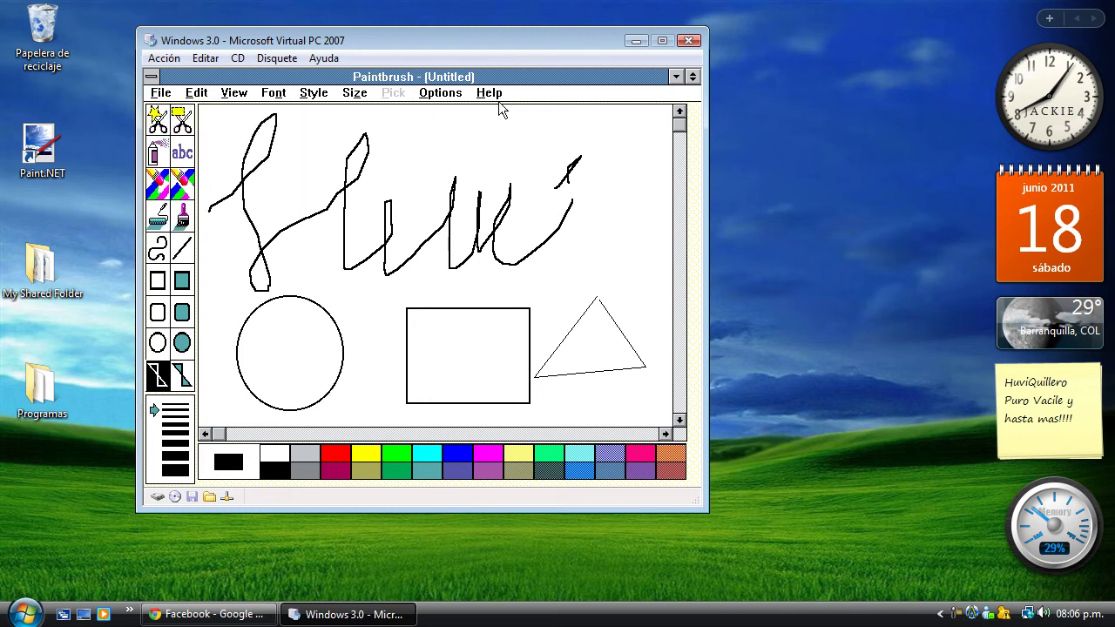
click(535, 209)
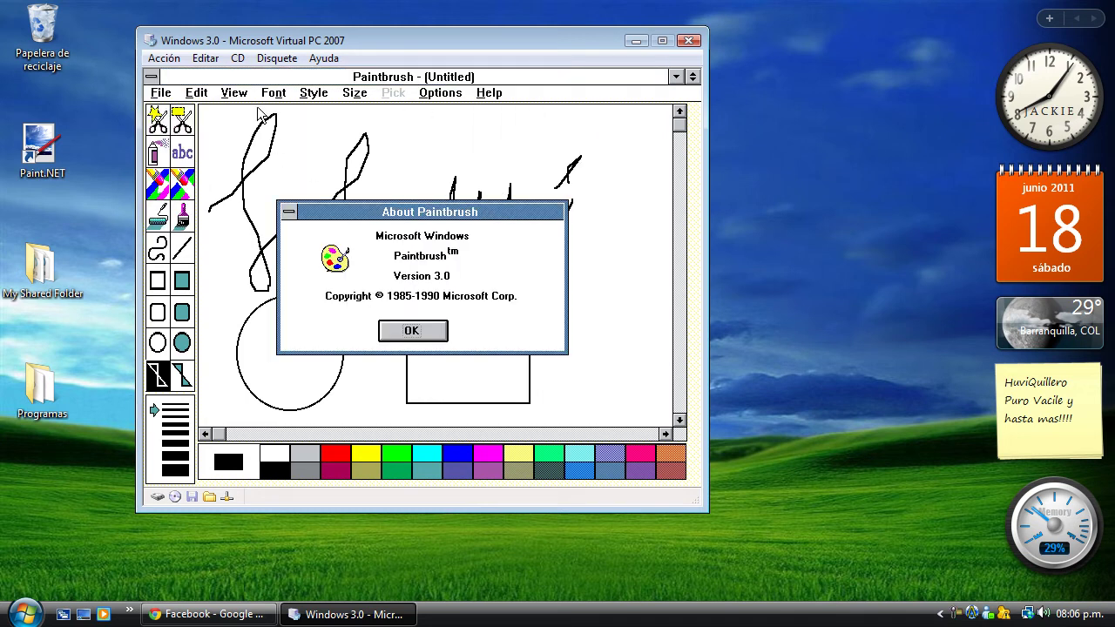
key(Return)
Step: Exit Paintbrush without saving the drawing
click(157, 92)
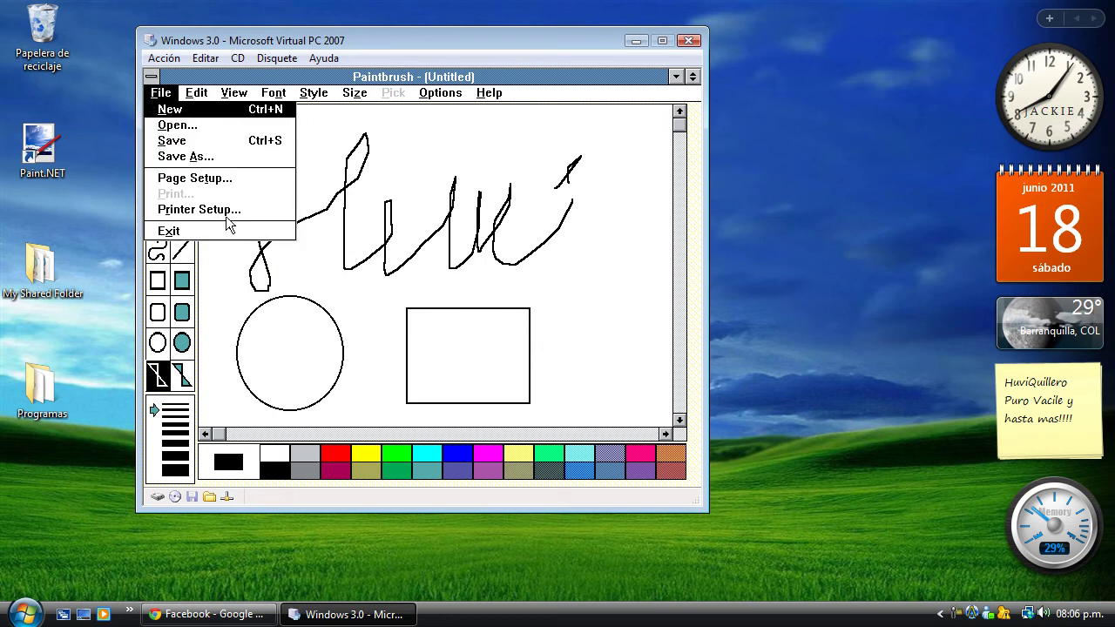
click(169, 231)
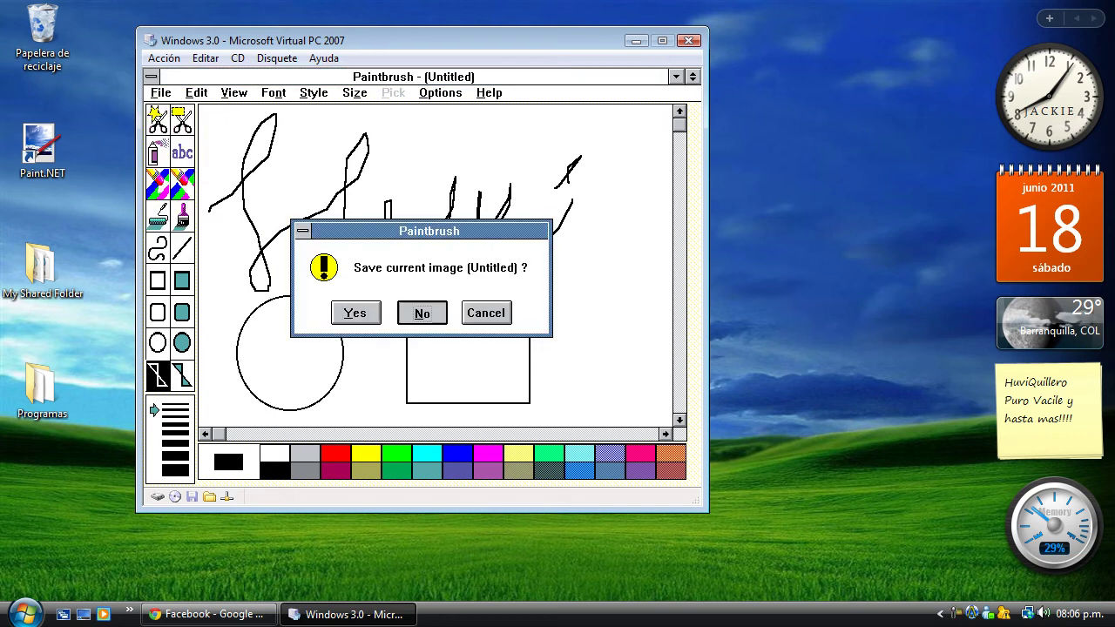
click(404, 312)
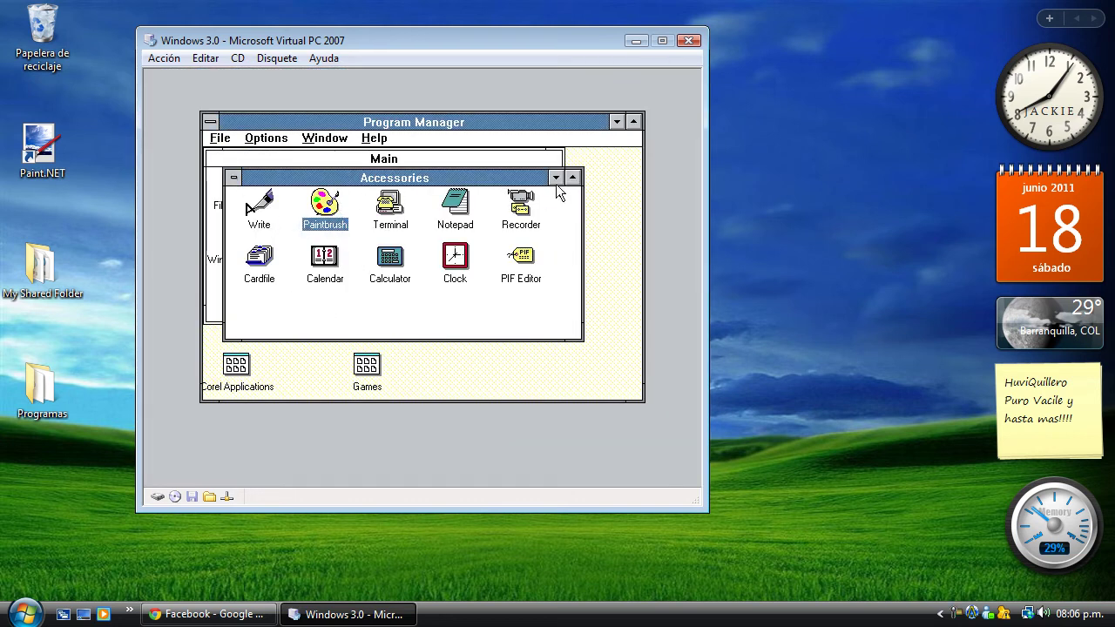
Step: Open Clock from the Accessories group, view it at full and normal window size, and minimize it
double_click(447, 261)
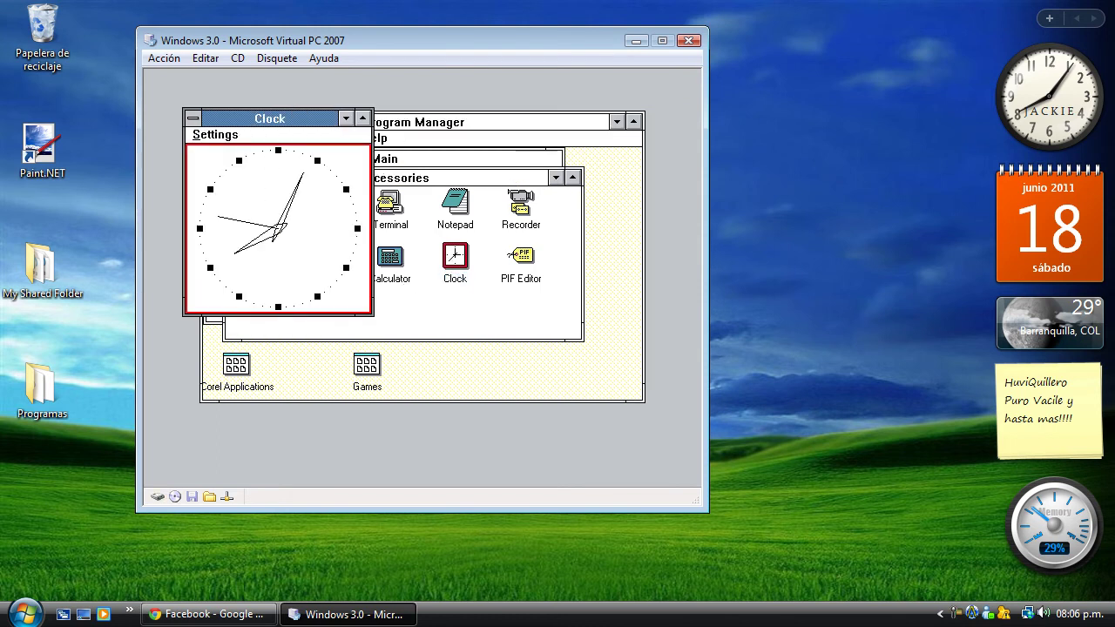
double_click(298, 118)
double_click(299, 83)
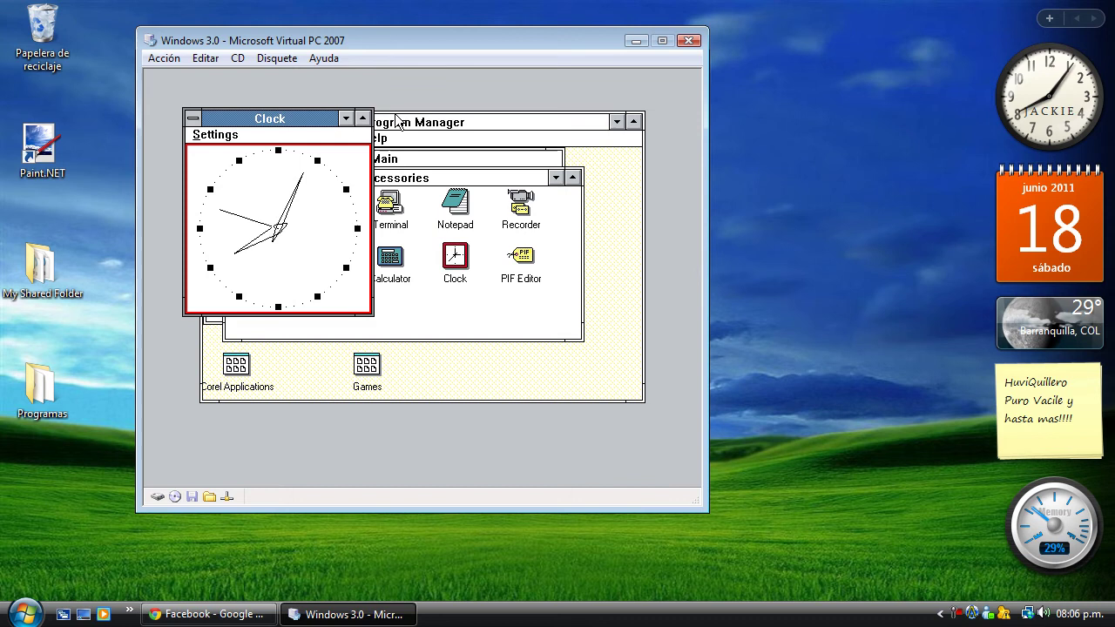
click(345, 119)
Step: Compute the square root of 2 in Calculator and minimize its window
click(394, 277)
double_click(396, 279)
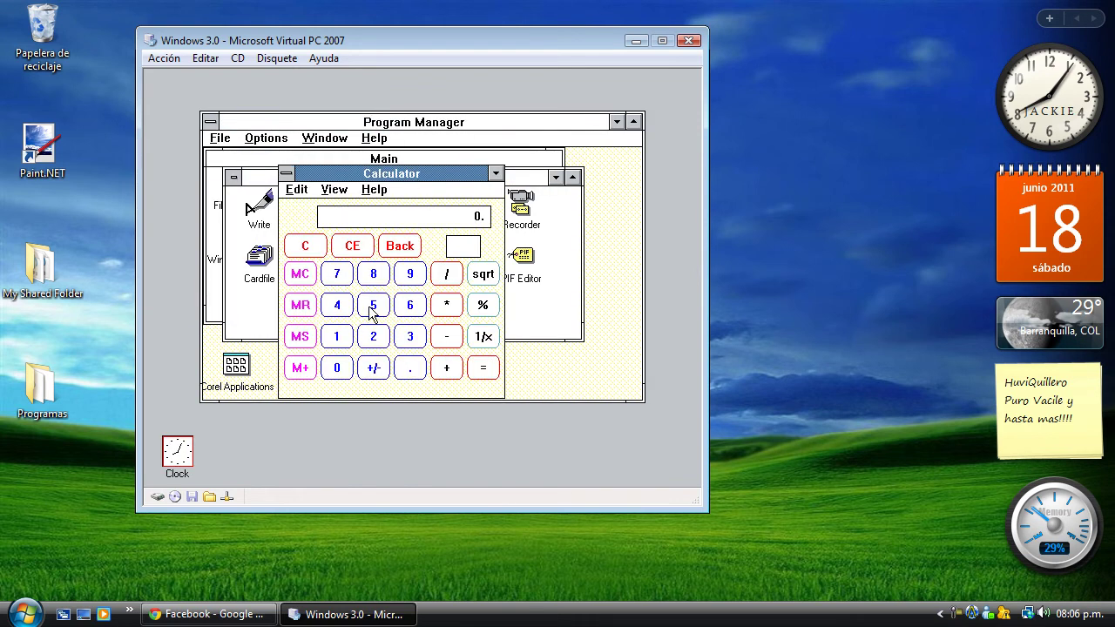
click(373, 340)
click(493, 275)
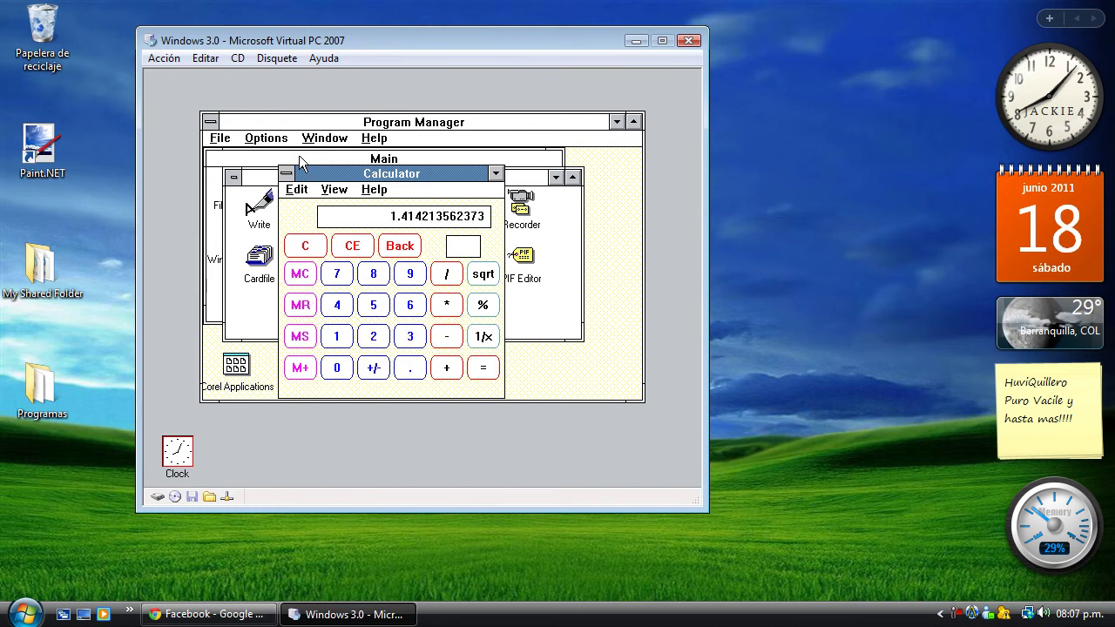
click(496, 174)
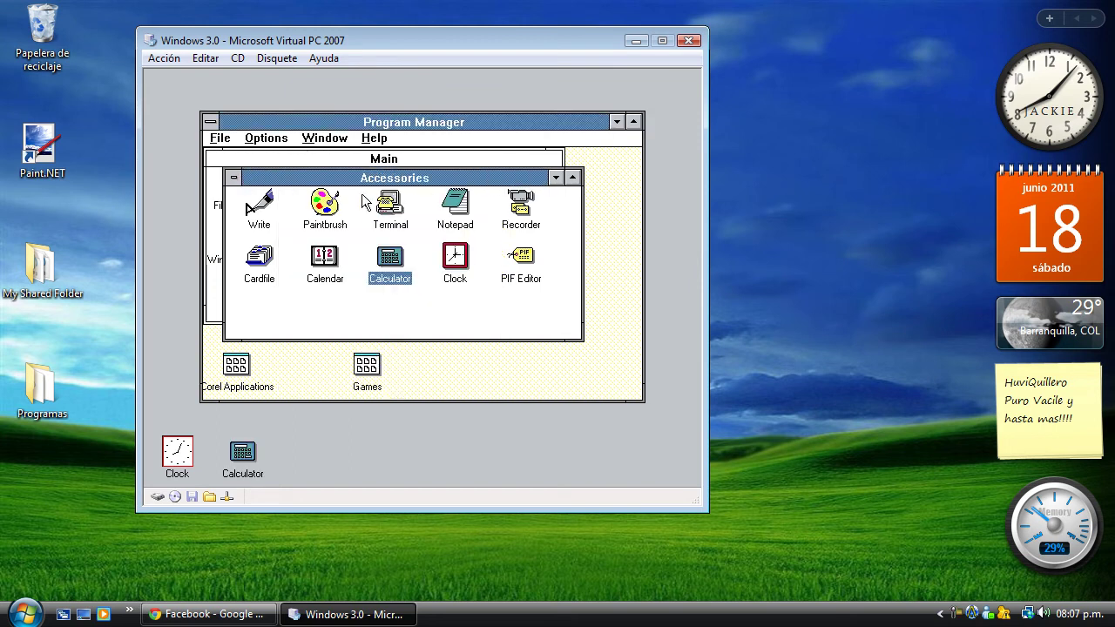
Step: Open Calendar to view its day schedule and minimize it
double_click(322, 265)
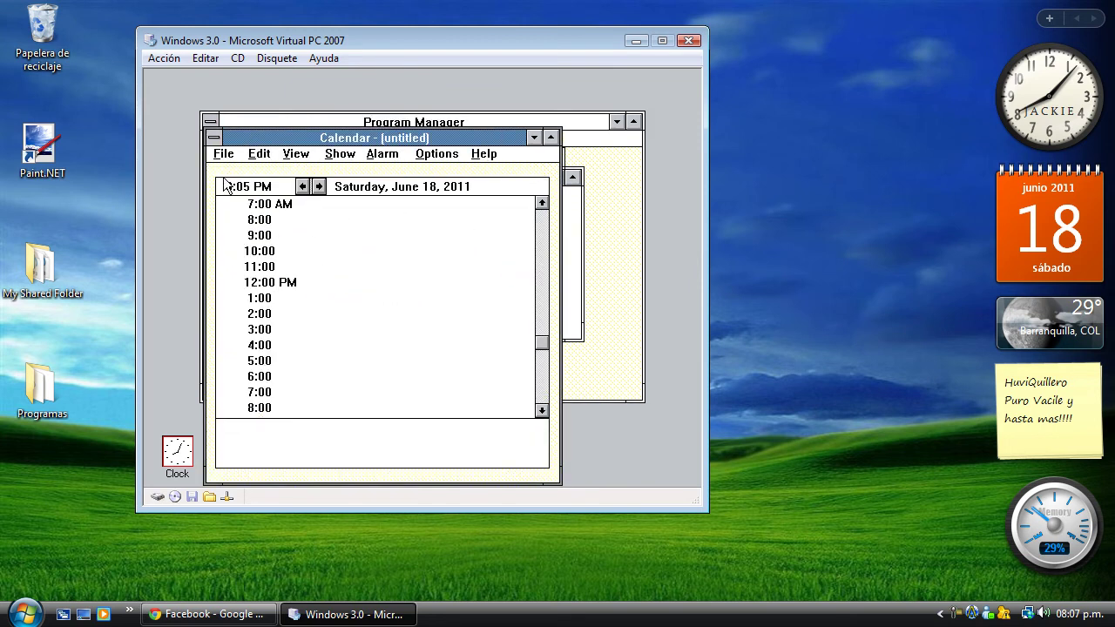
click(533, 138)
Step: Minimize the Accessories group and open File Manager from the Main group
click(233, 178)
click(254, 241)
double_click(240, 209)
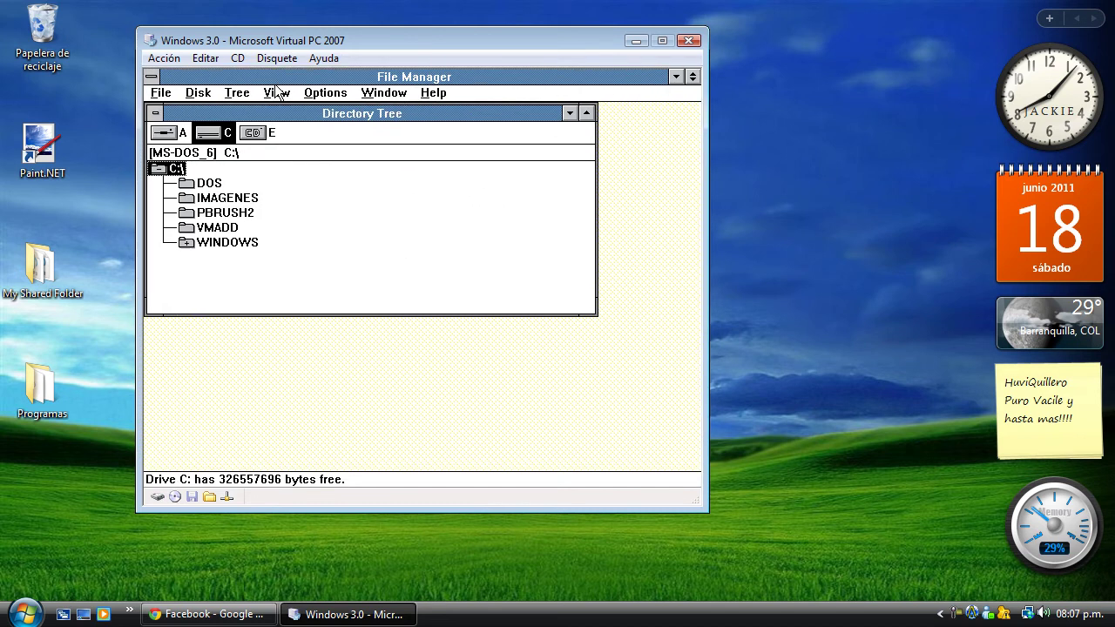
Step: Close File Manager and minimize the Main group in Program Manager
click(219, 130)
click(151, 77)
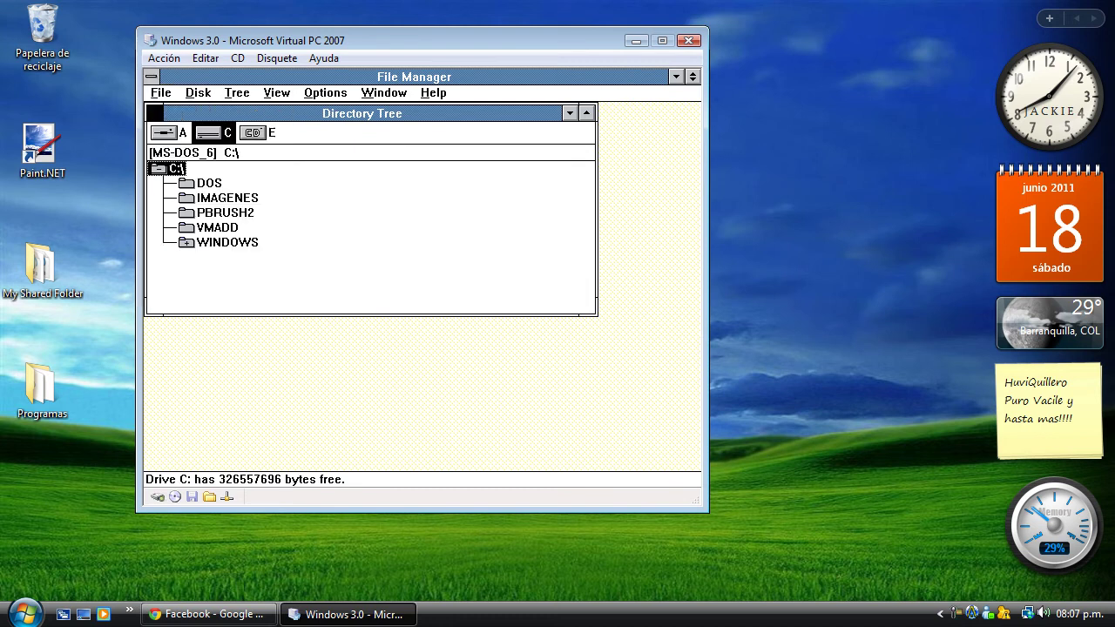
click(187, 178)
click(274, 212)
click(218, 157)
key(n)
click(191, 460)
click(407, 333)
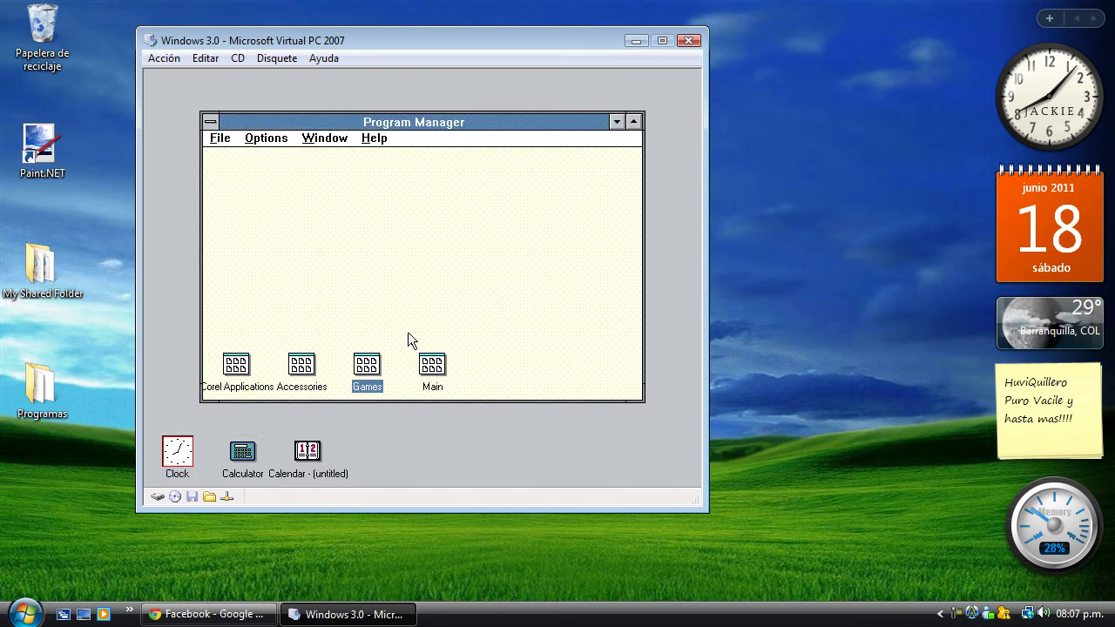
Step: Open Solitaire from the Games group and set its draw option to Draw One
click(307, 377)
double_click(358, 370)
double_click(287, 231)
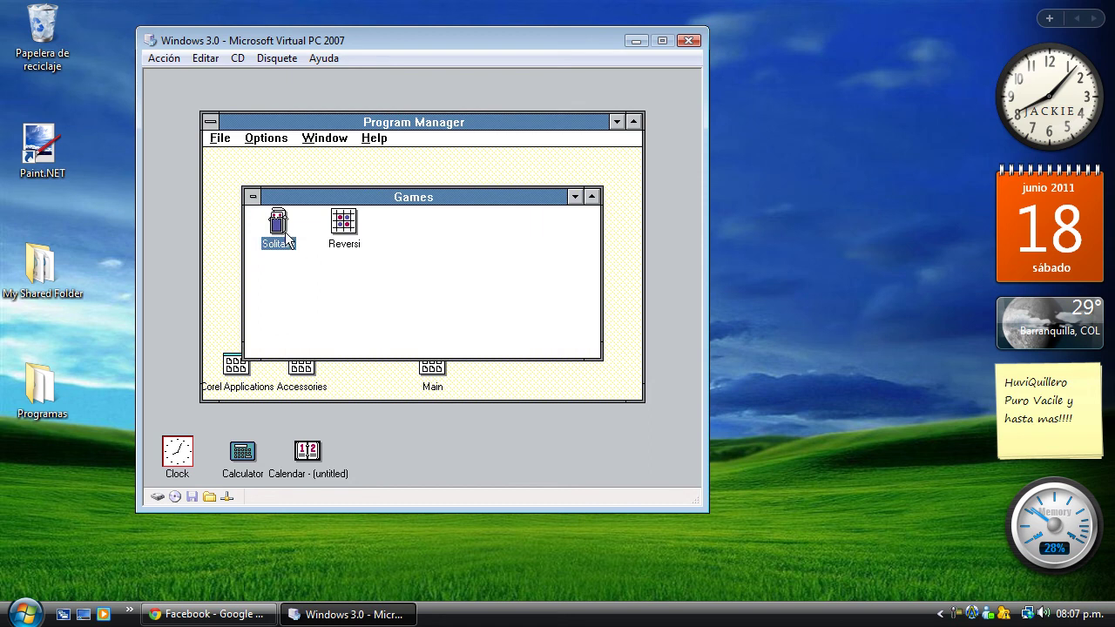
click(247, 172)
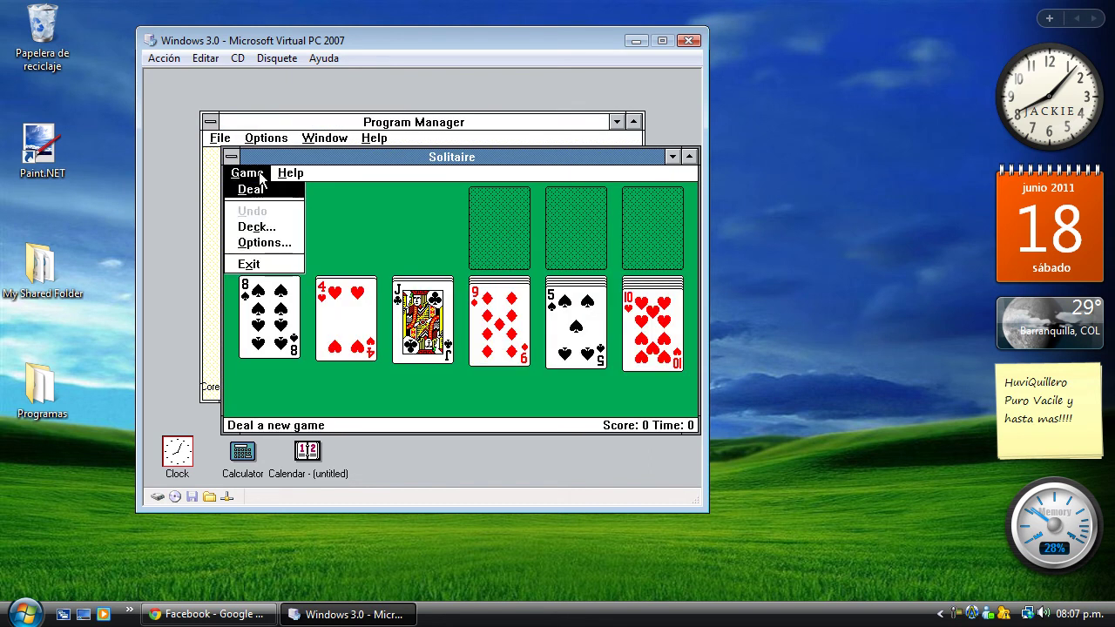
click(266, 248)
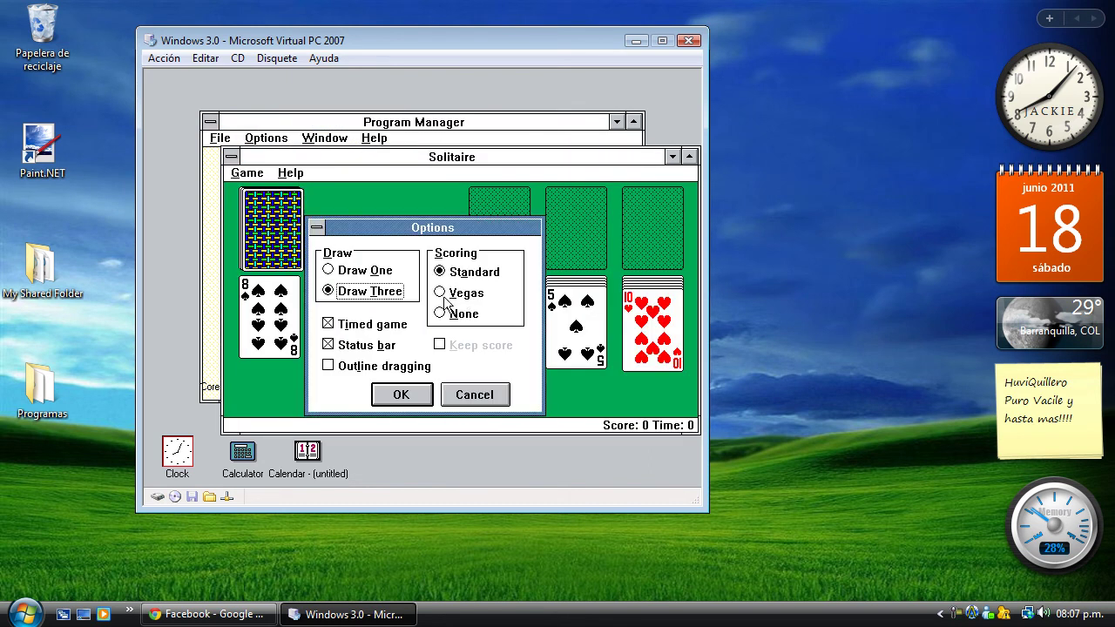
click(380, 277)
click(394, 383)
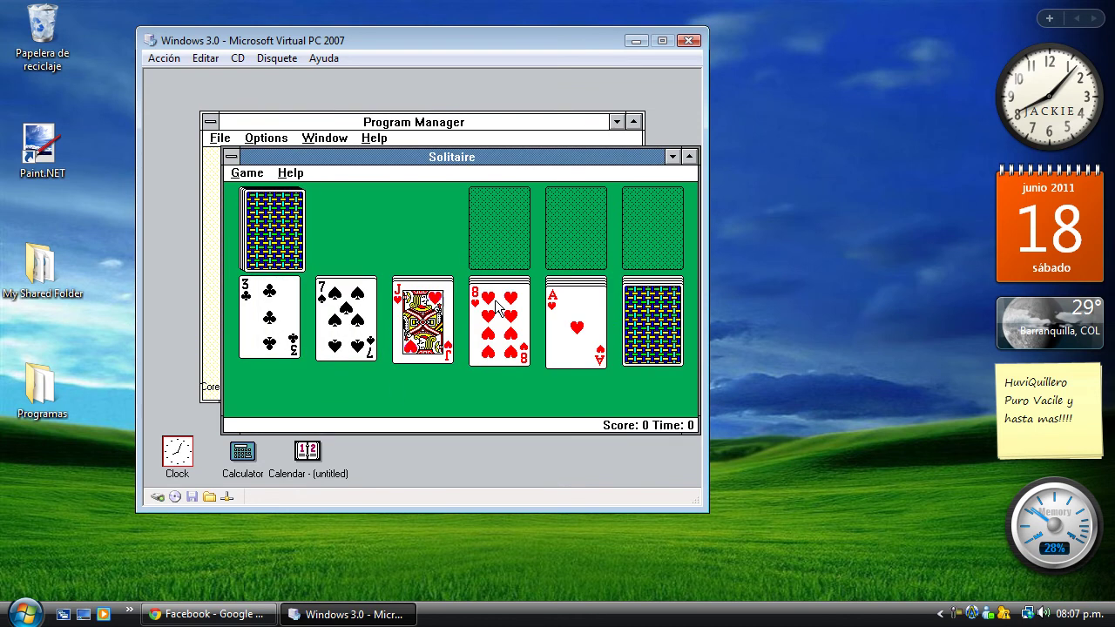
Step: Place the 7 of spades on the 8 of hearts and send the aces of hearts and diamonds to the foundations
drag(359, 312, 508, 335)
double_click(556, 321)
click(595, 324)
click(348, 318)
double_click(359, 320)
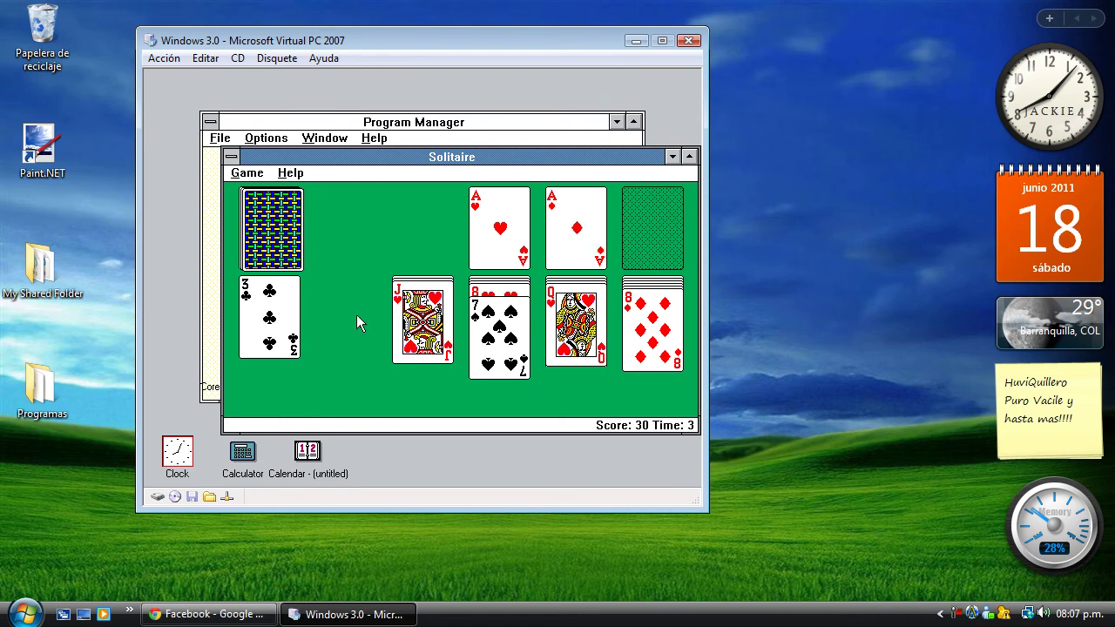
Step: Draw cards from the stock and place the 6 of hearts on the 7 of spades
click(283, 218)
click(279, 219)
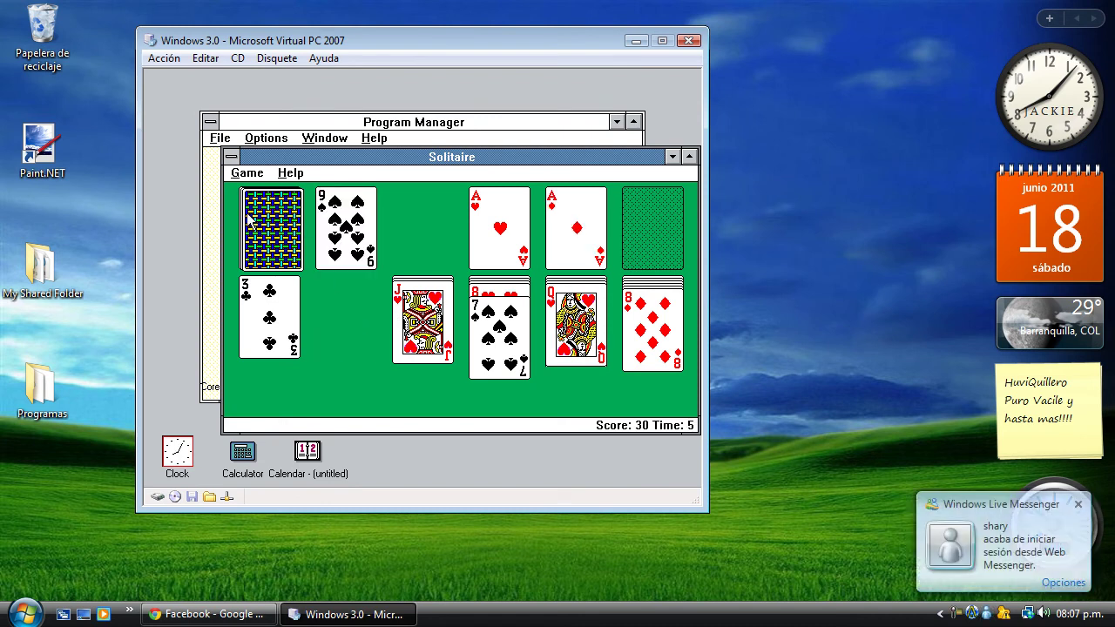
click(279, 226)
drag(373, 253, 497, 340)
Step: Draw more cards, placing the 10 of clubs on the jack of hearts and the ace of clubs on a foundation, and close Solitaire
click(279, 218)
click(280, 218)
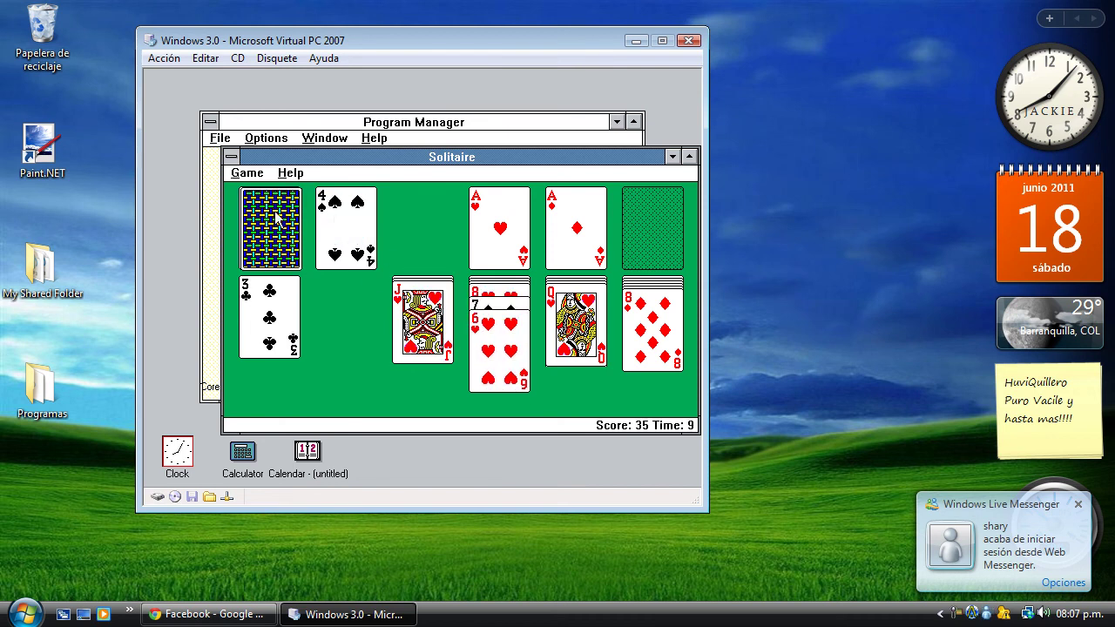
click(282, 218)
click(281, 220)
click(279, 218)
drag(349, 231, 422, 329)
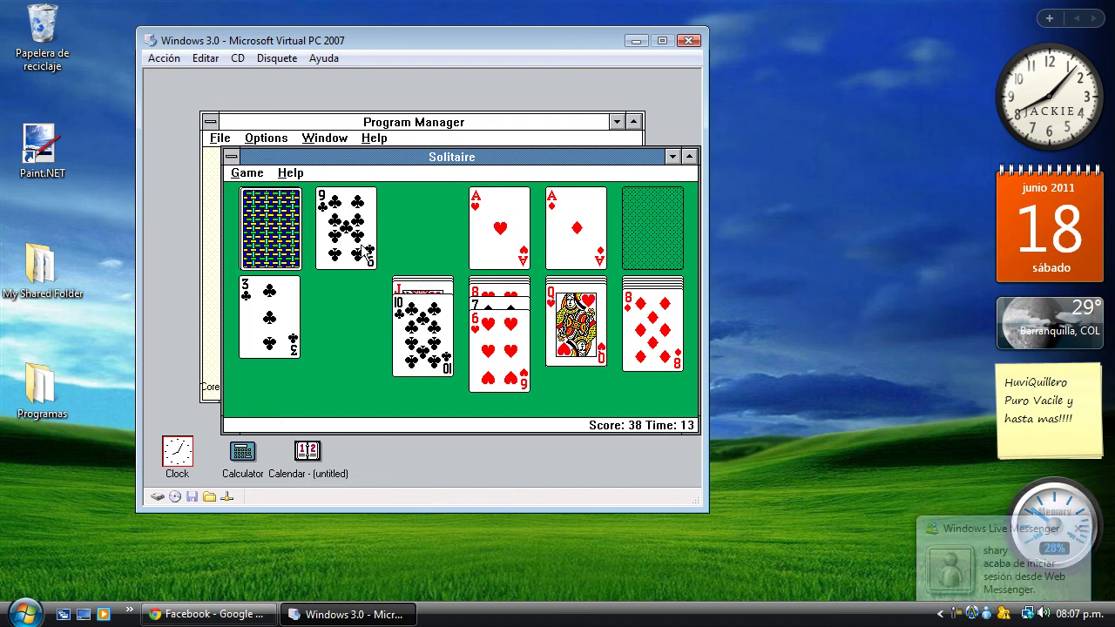
click(277, 248)
double_click(338, 245)
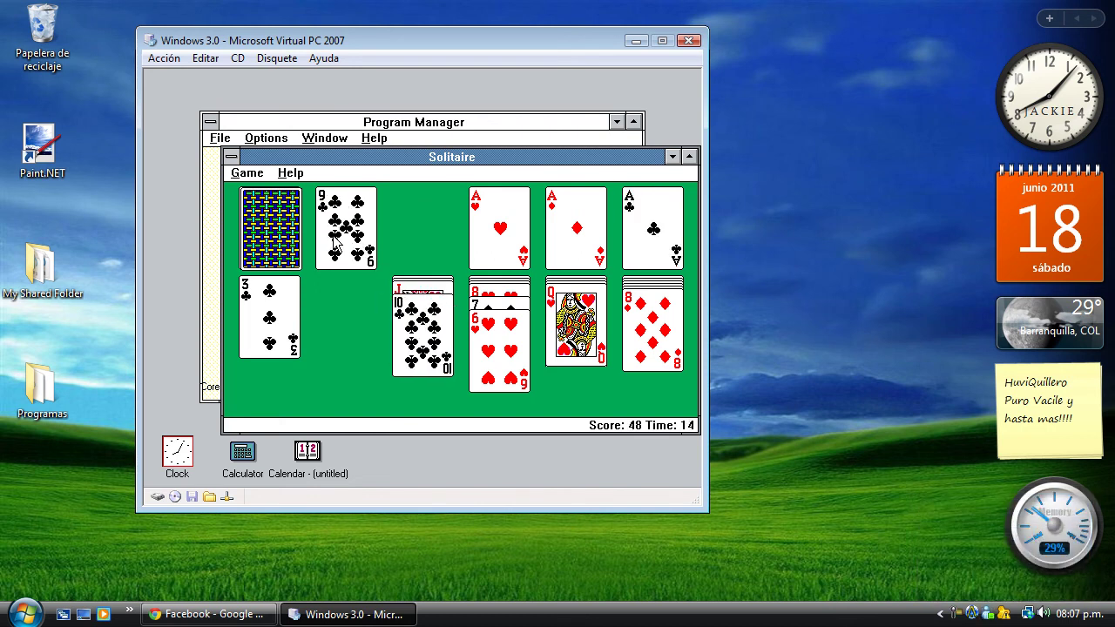
click(231, 156)
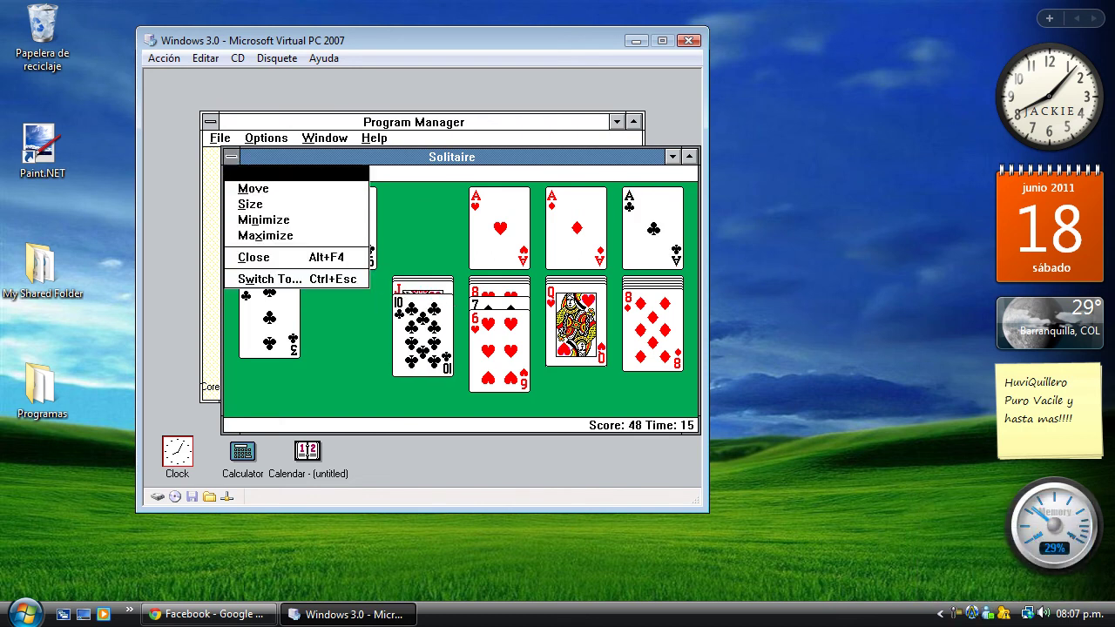
click(296, 258)
Step: Play an opening move in Reversi from the Games group, close the game and minimize the group
double_click(345, 224)
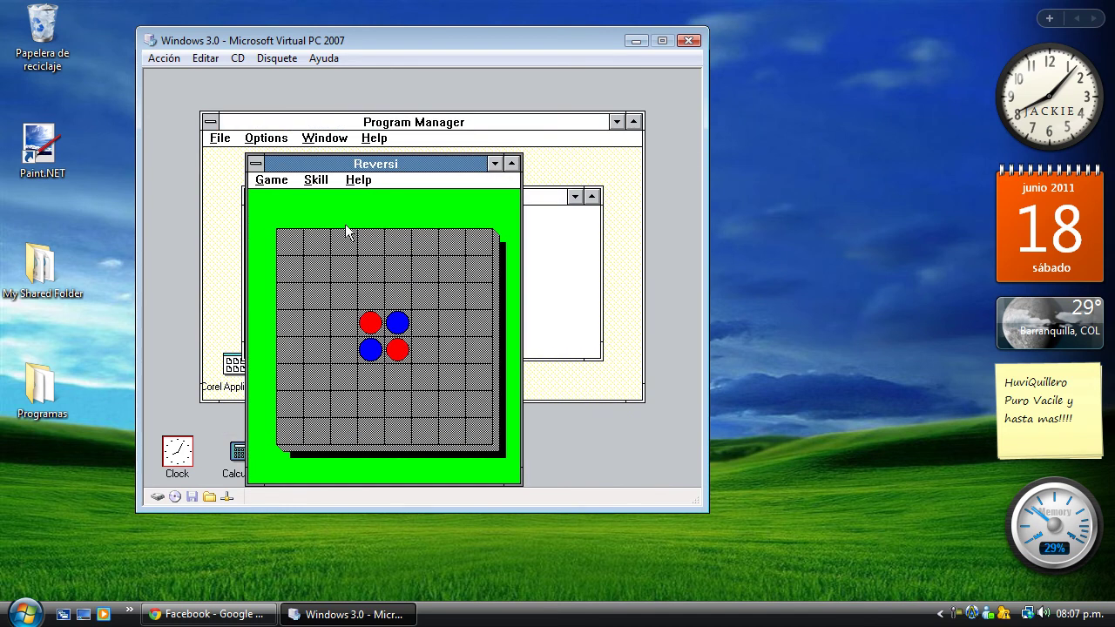
click(422, 312)
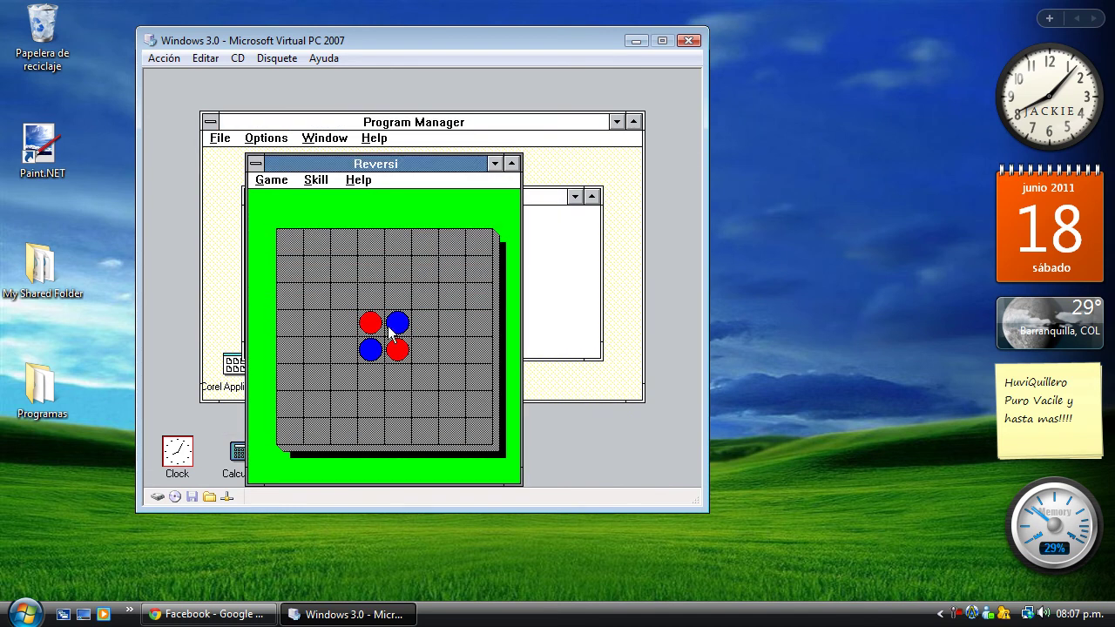
click(345, 348)
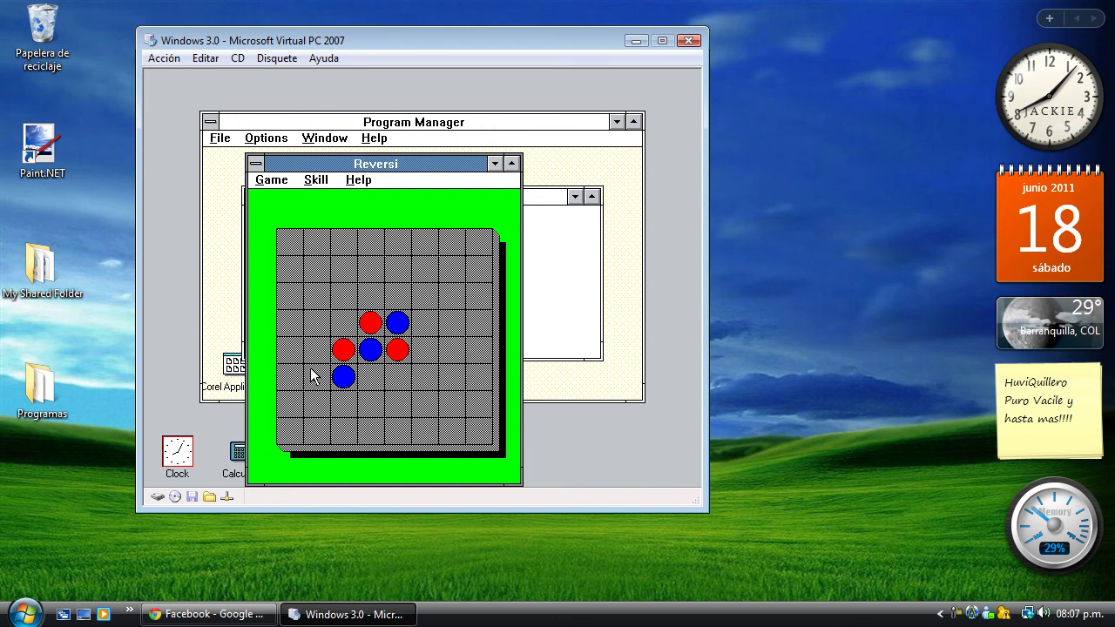
double_click(255, 164)
double_click(254, 198)
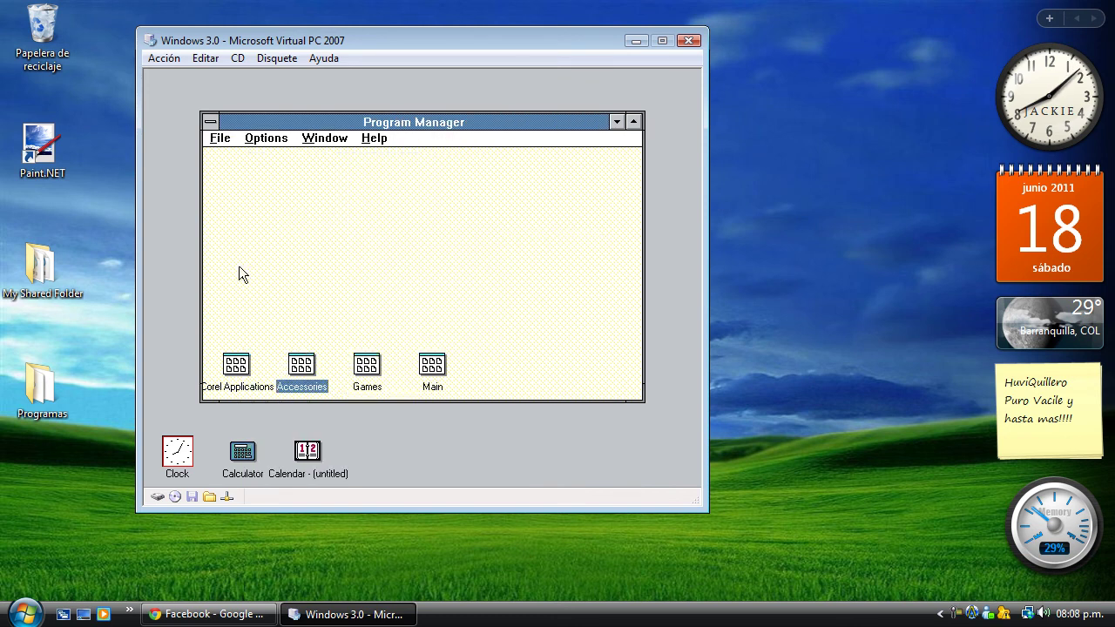
Step: Open CorelDRAW! from the Corel Applications group and draw three overlapping rectangles, the last two about 131 × 103 mm and 142 × 100 mm
double_click(239, 370)
double_click(262, 225)
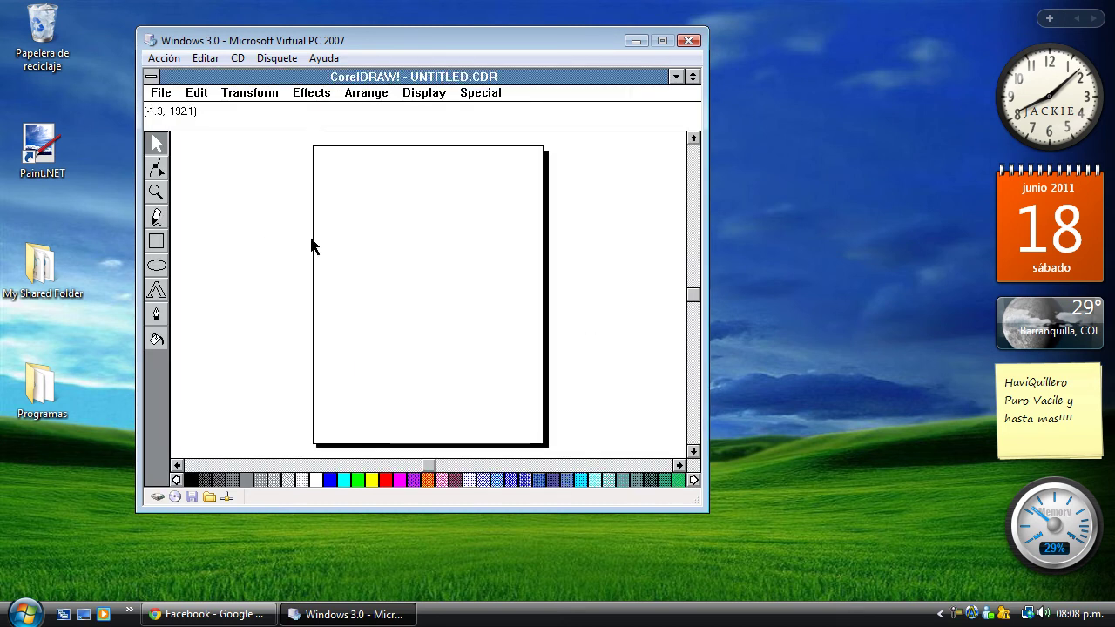
click(156, 242)
drag(316, 218, 443, 304)
mouse_move(391, 258)
mouse_down()
mouse_move(459, 334)
mouse_move(530, 369)
mouse_up()
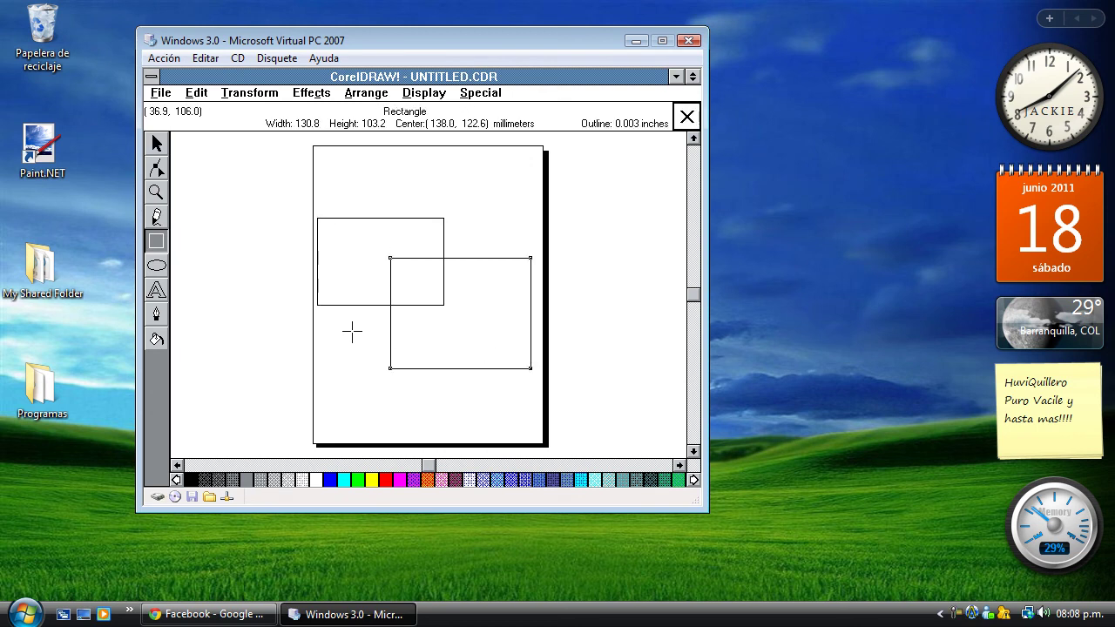
drag(378, 180, 531, 287)
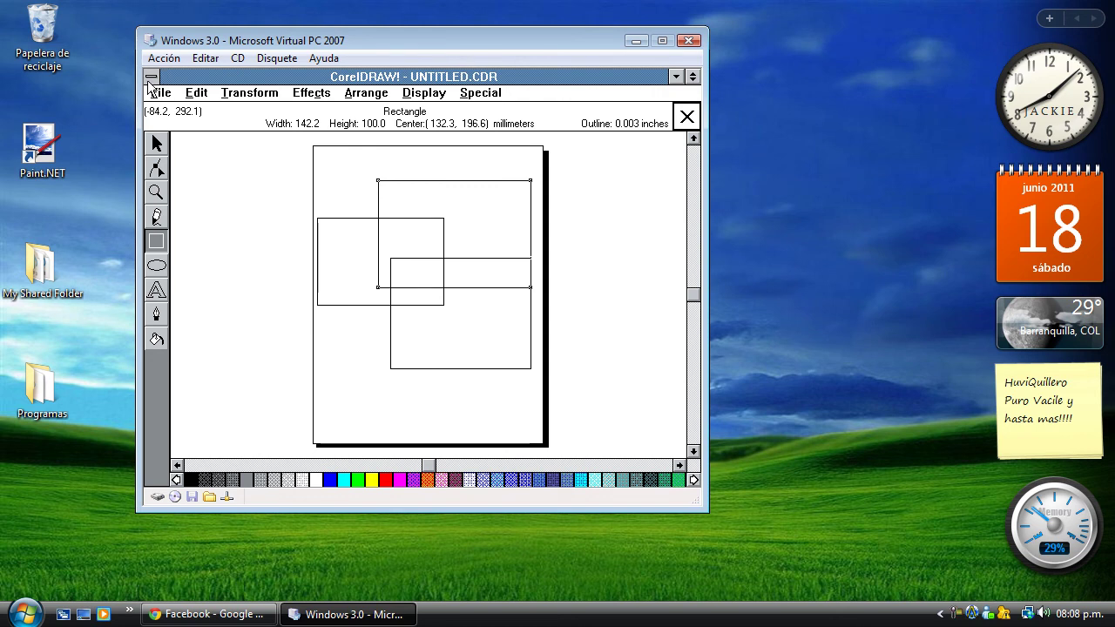
Step: Look at the Special commands and close CorelDRAW! without saving the drawing
click(471, 94)
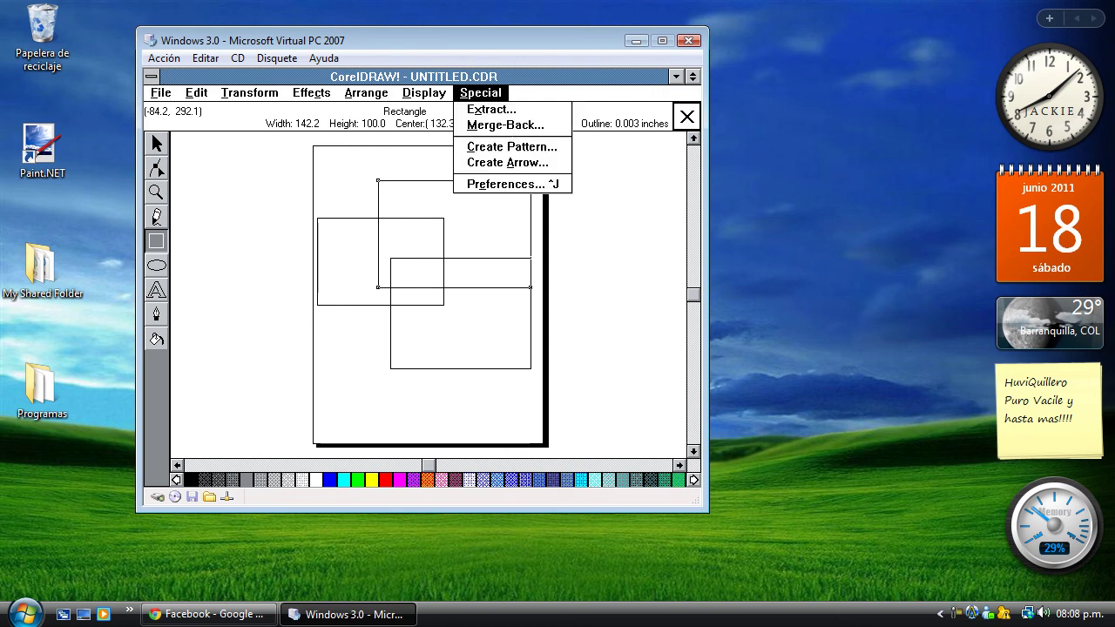
click(695, 115)
double_click(151, 77)
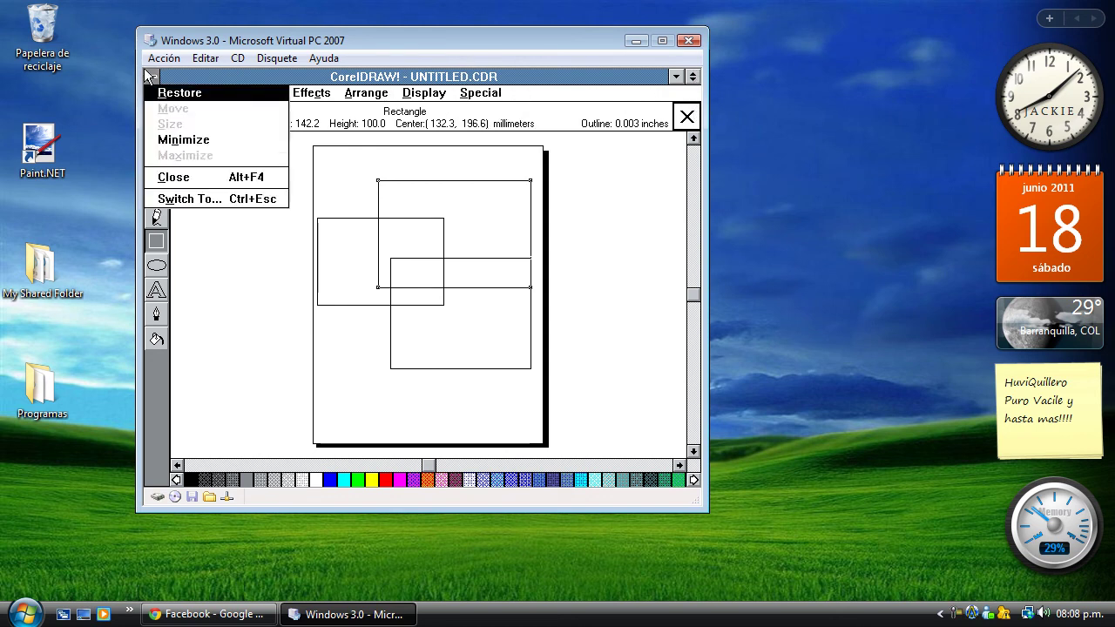
click(442, 317)
Step: Close the minimized Calendar, Clock and Calculator, and enlarge the Program Manager window
click(304, 466)
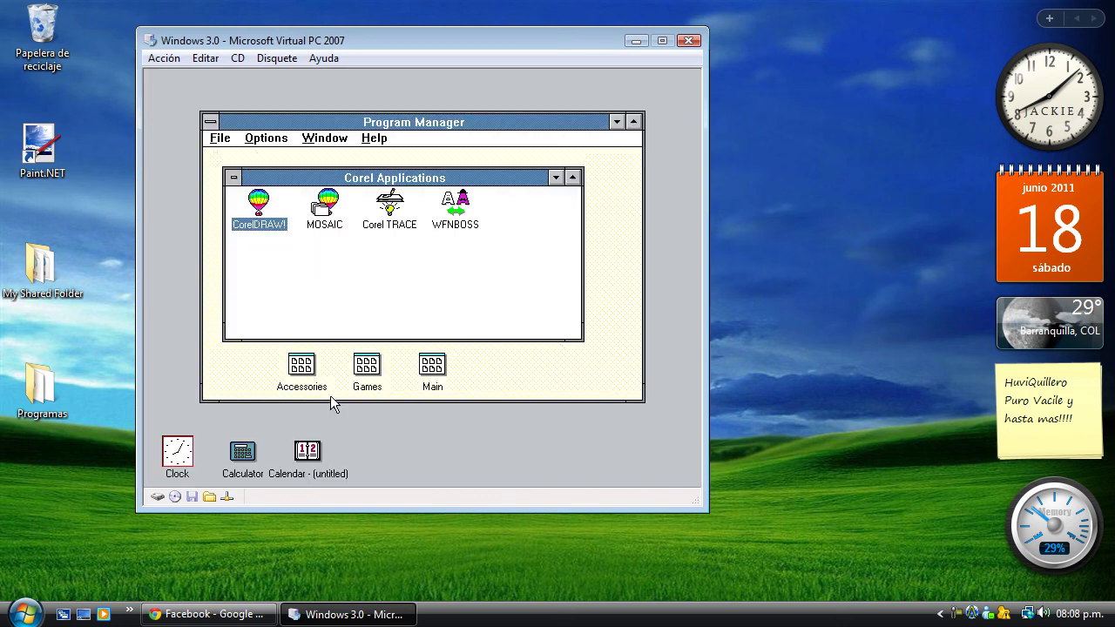
click(318, 405)
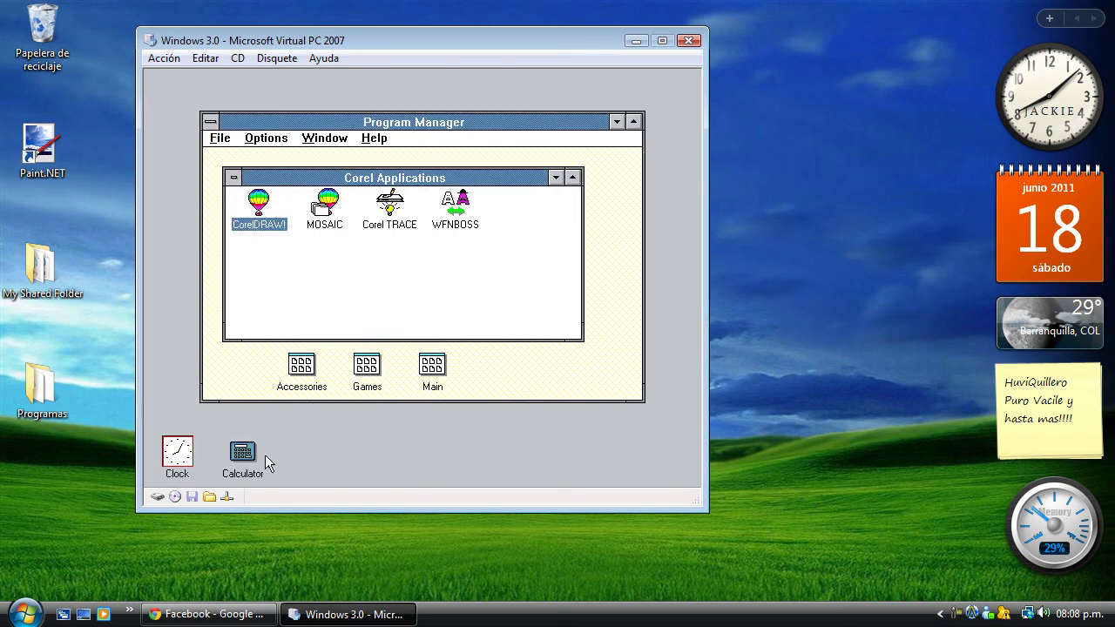
key(alt+space)
key(x)
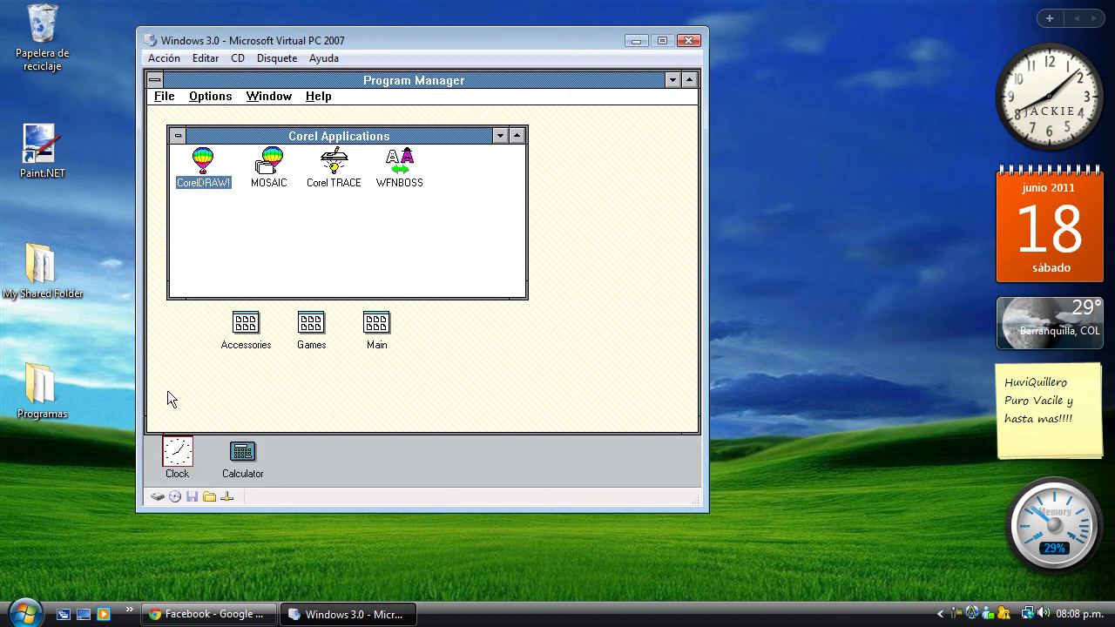
click(172, 459)
click(179, 406)
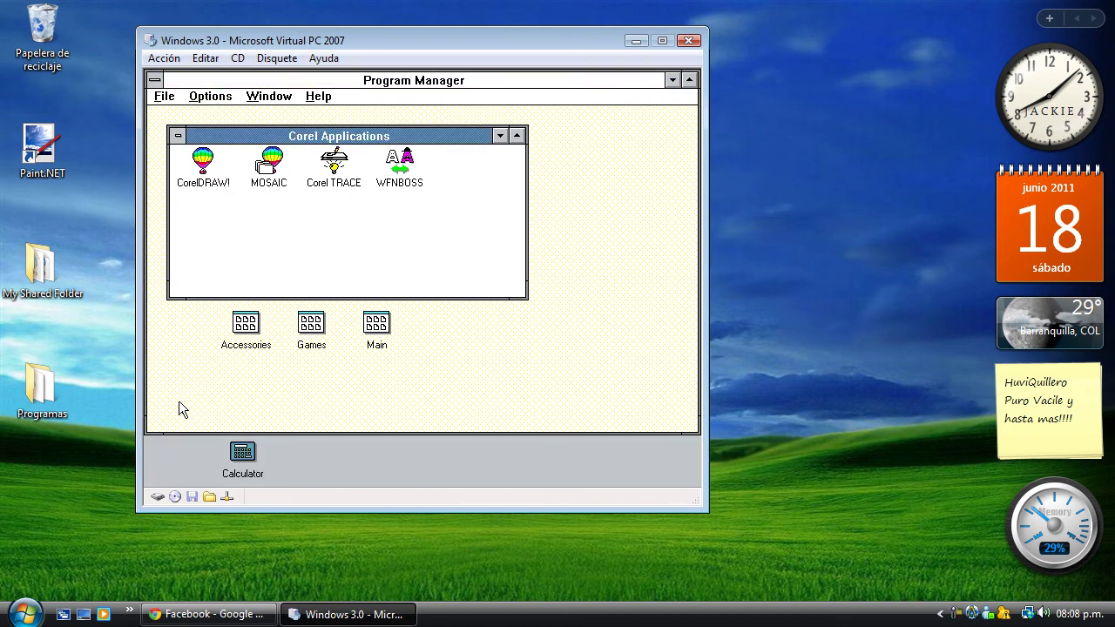
click(243, 453)
click(265, 406)
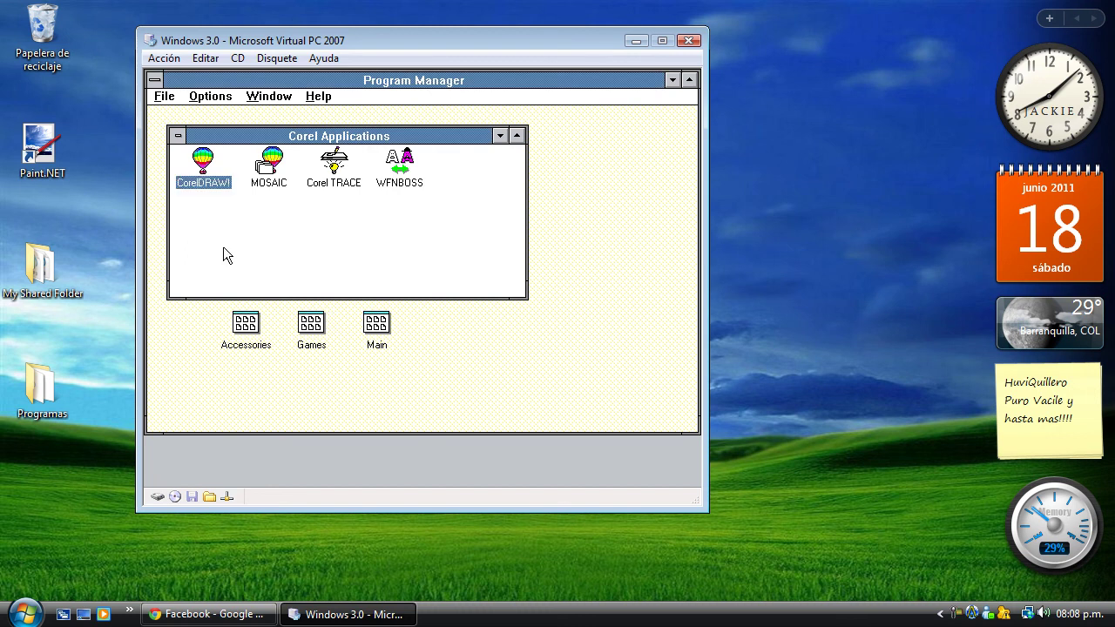
Step: Minimize the Corel Applications group and open the DOS Prompt from the Main group
double_click(182, 134)
double_click(375, 324)
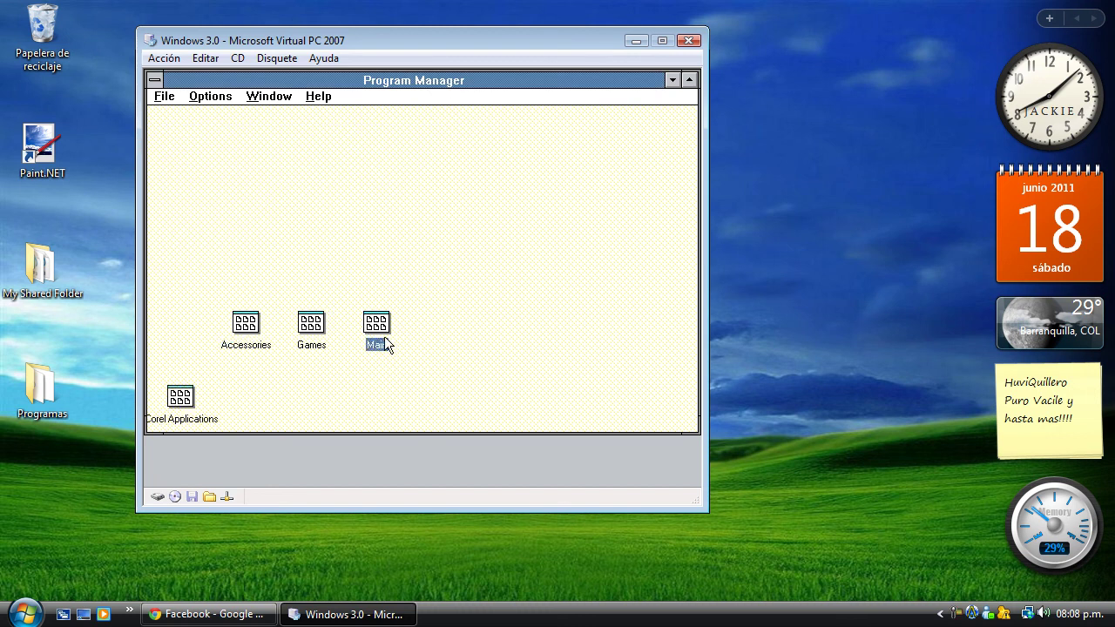
double_click(438, 167)
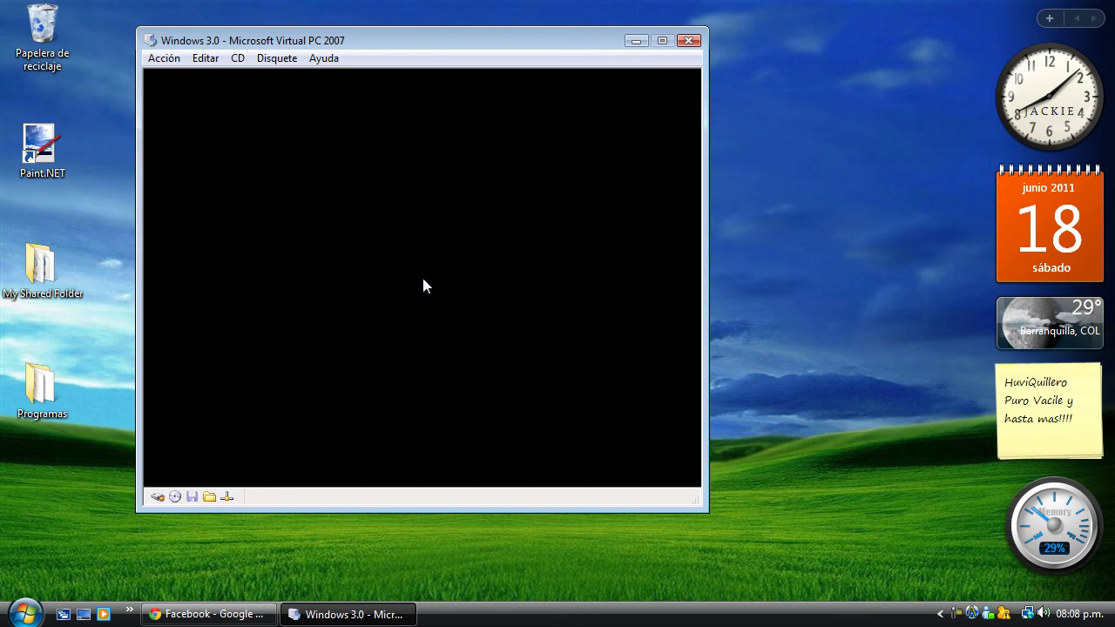
Step: Check the DOS and Windows versions with VER and WINVER, and return to Windows with EXIT
text(VER)
key(Return)
text(WINVER)
key(Return)
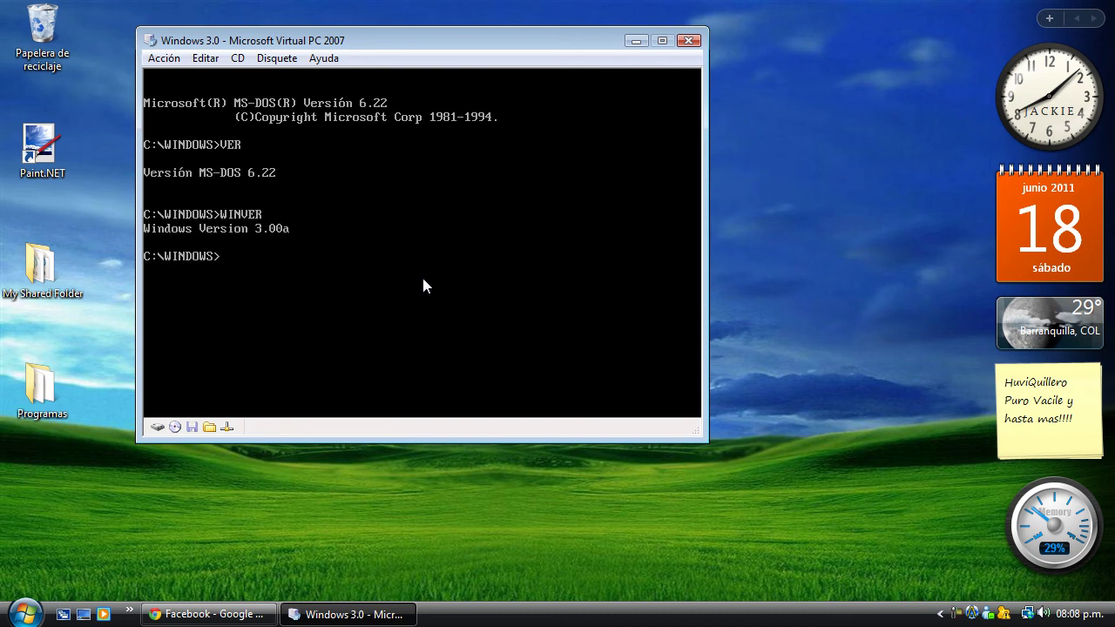
text(EXIT)
key(Return)
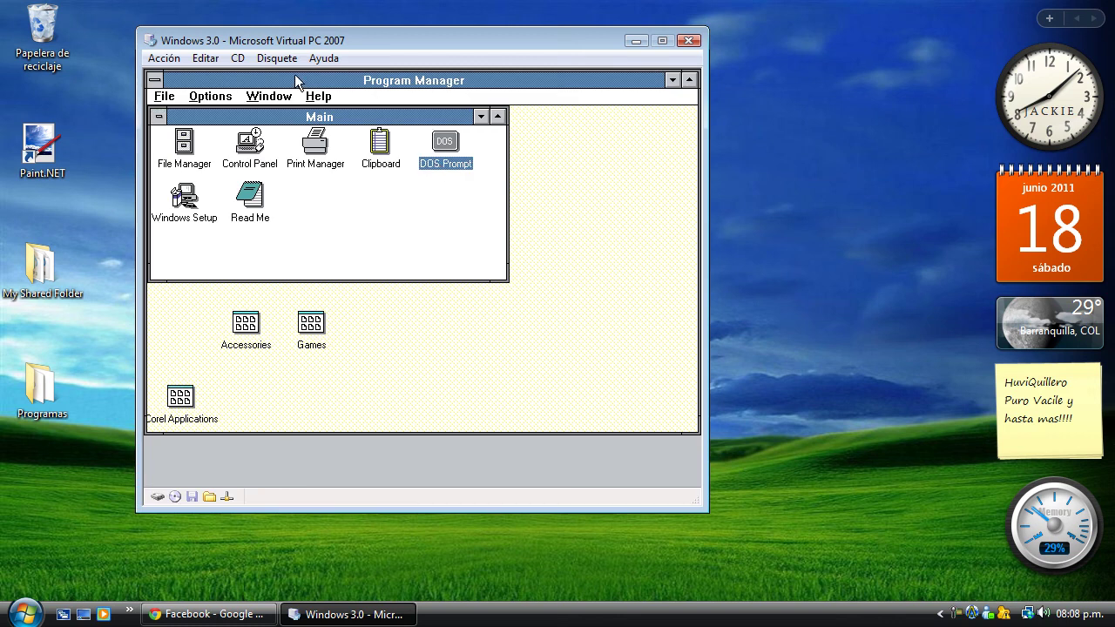
Step: Exit Windows from Program Manager with Save Changes enabled
click(171, 97)
click(204, 236)
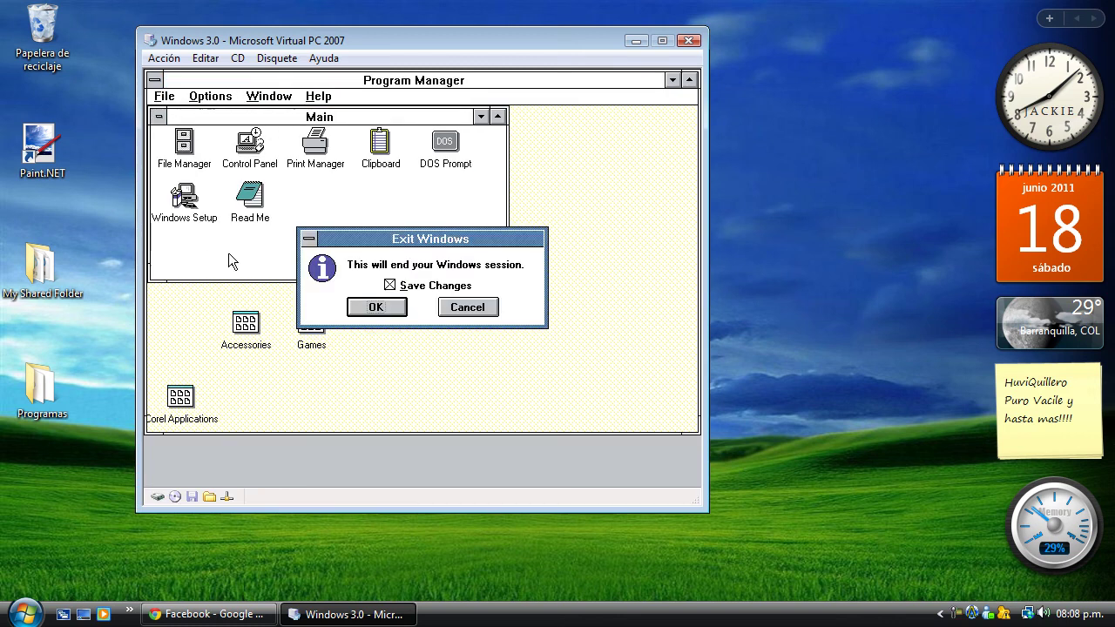
click(386, 309)
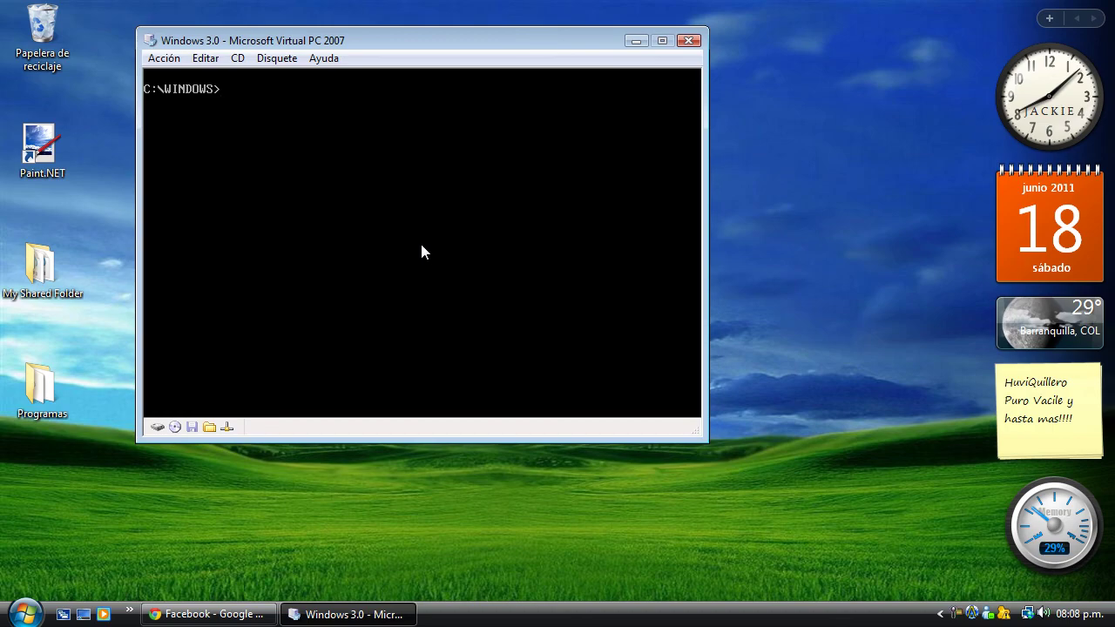